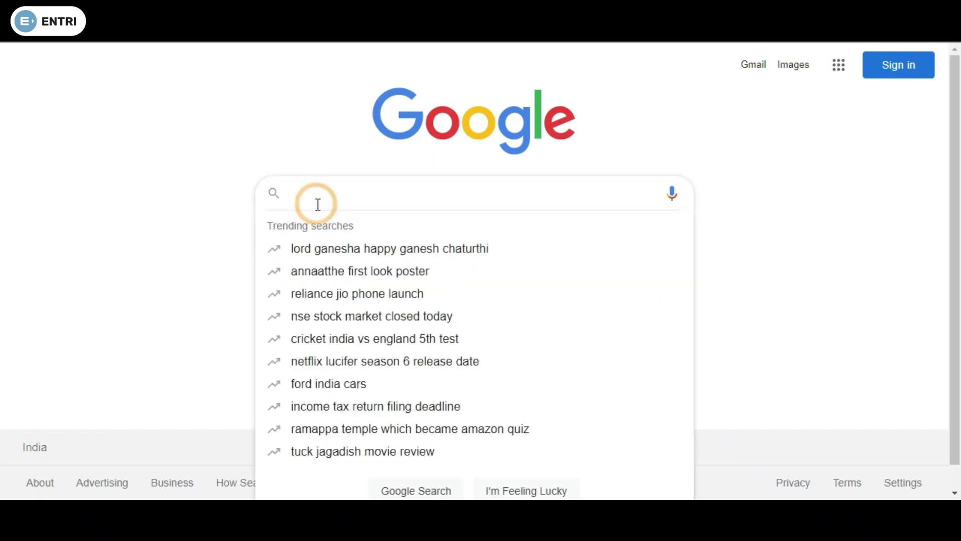
Search Google for 'GATE 2022' and open the GATE 2022 Official Site result
{"action": "type", "text": "GAT"}
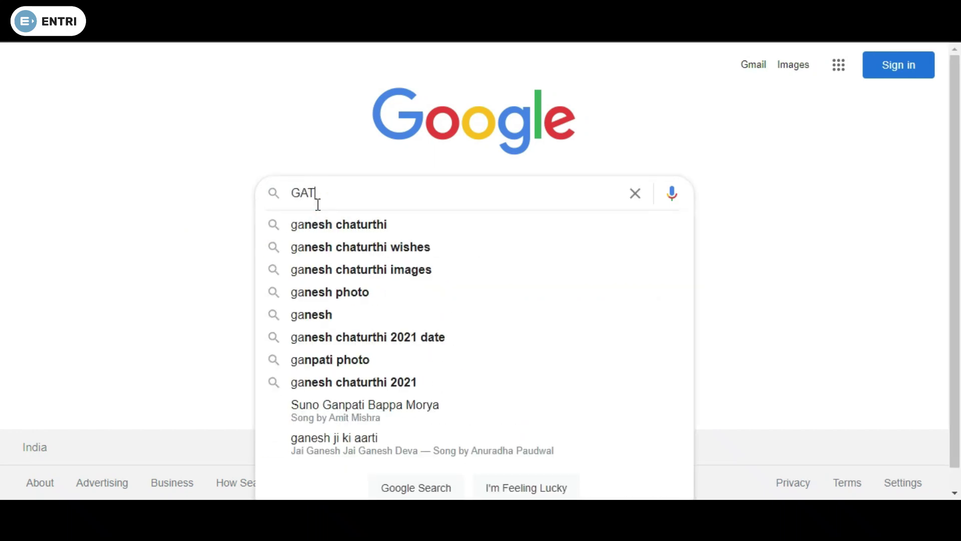
{"action": "type", "text": "E 2022"}
{"action": "key", "text": "Return"}
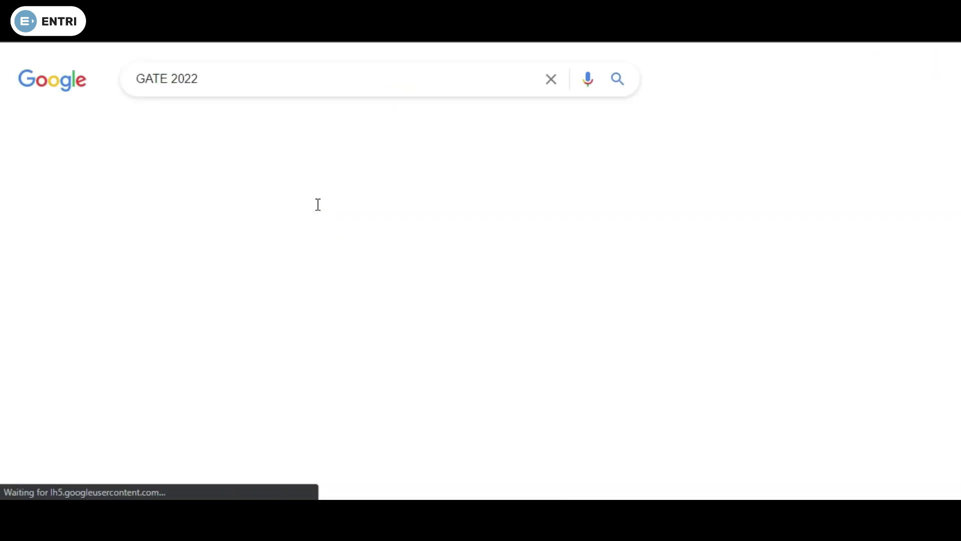
{"action": "scroll", "coordinate": [258, 230], "scroll_direction": "down", "scroll_amount": 3}
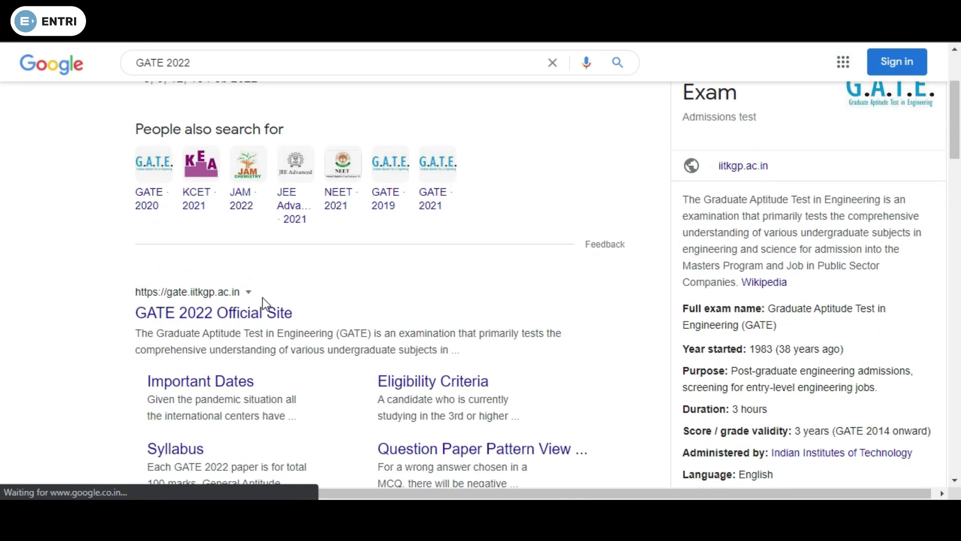
{"action": "scroll", "coordinate": [261, 301], "scroll_direction": "down", "scroll_amount": 2}
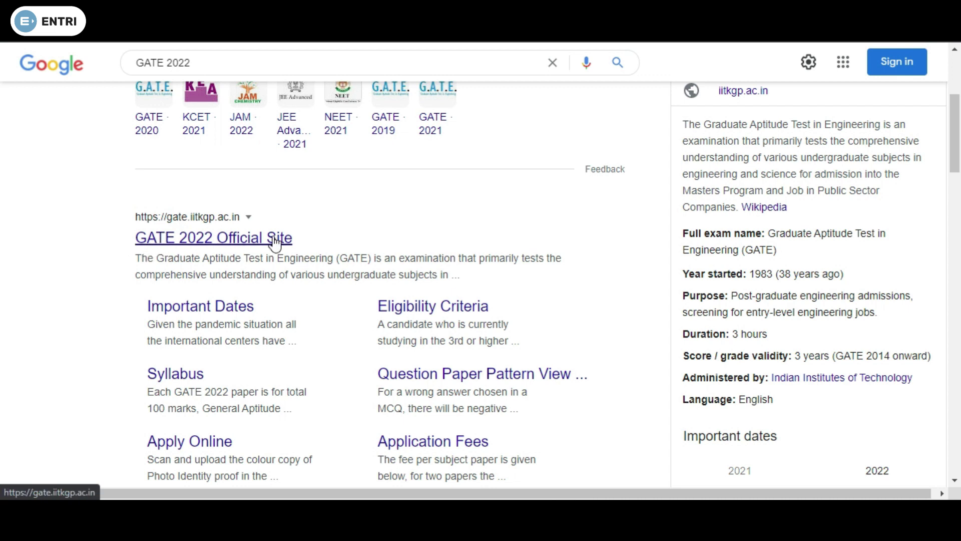
{"action": "left_click", "coordinate": [204, 242]}
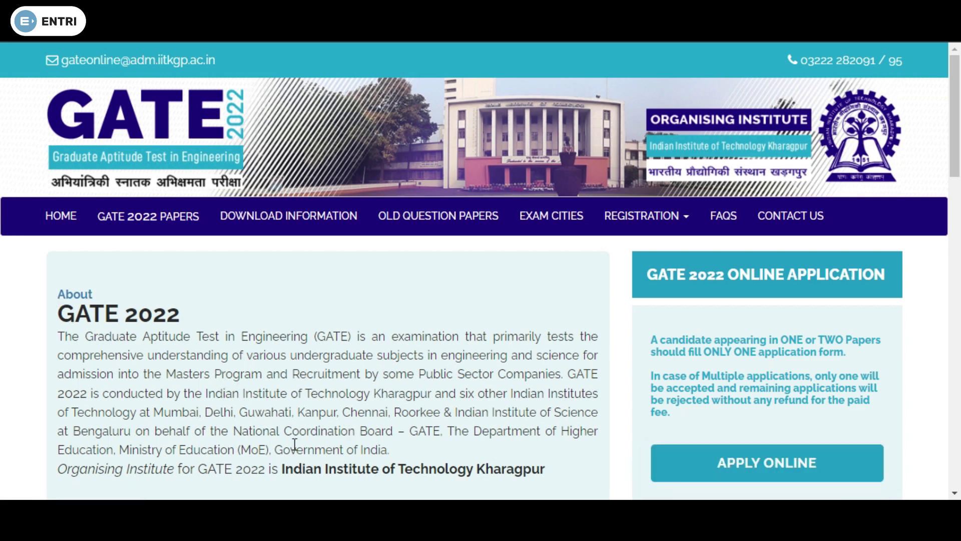
Read through the Announcements and Important Dates panels, then return to the home page header
{"action": "scroll", "coordinate": [551, 449], "scroll_direction": "down", "scroll_amount": 6}
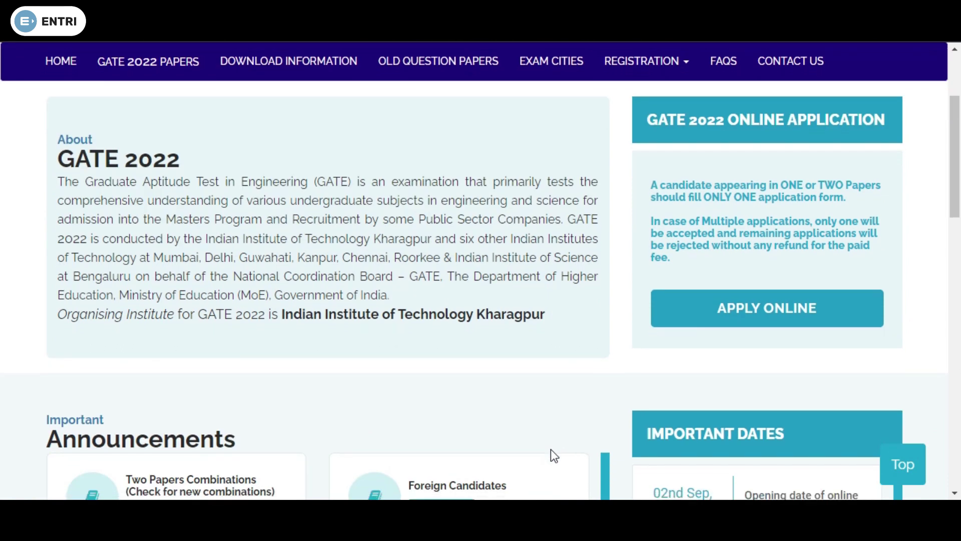
{"action": "scroll", "coordinate": [238, 247], "scroll_direction": "down", "scroll_amount": 3}
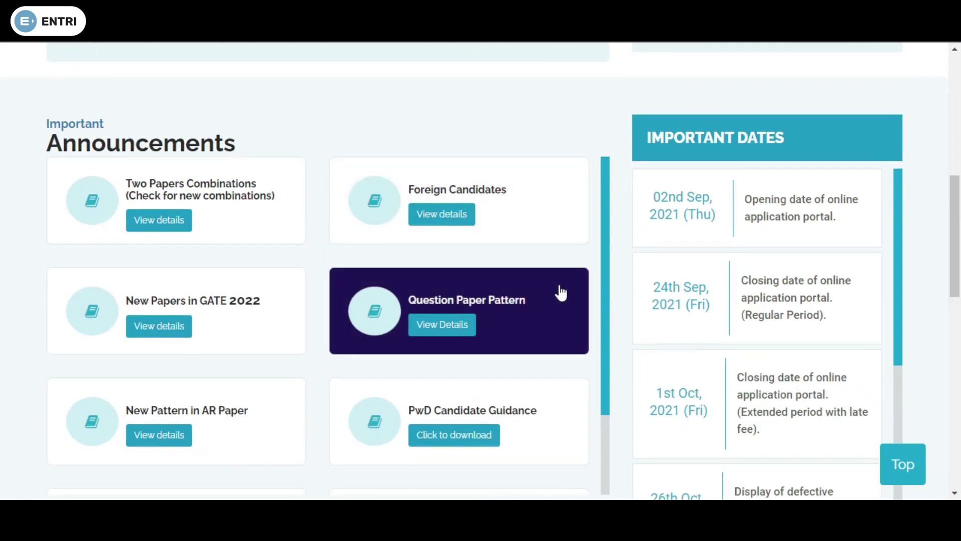
{"action": "scroll", "coordinate": [554, 292], "scroll_direction": "down", "scroll_amount": 2}
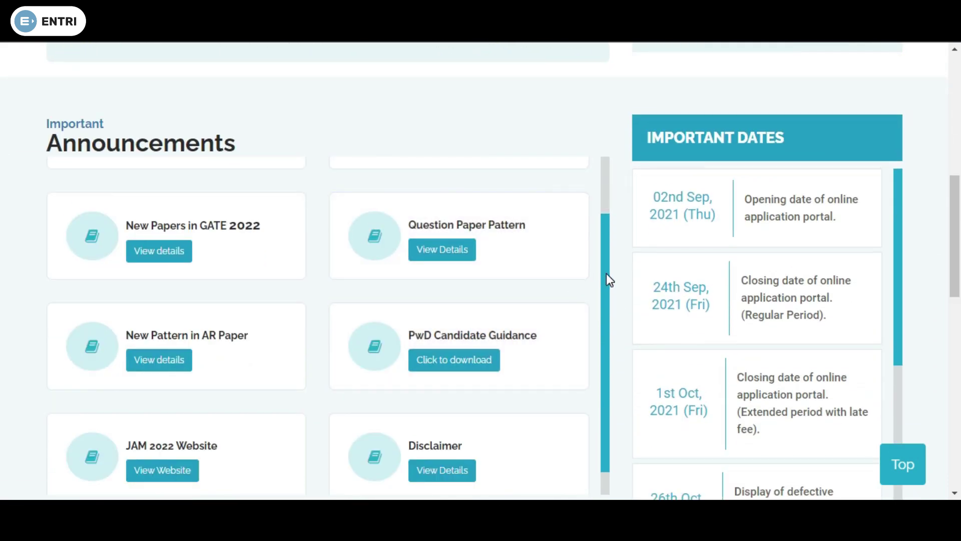
{"action": "scroll", "coordinate": [605, 273], "scroll_direction": "up", "scroll_amount": 2}
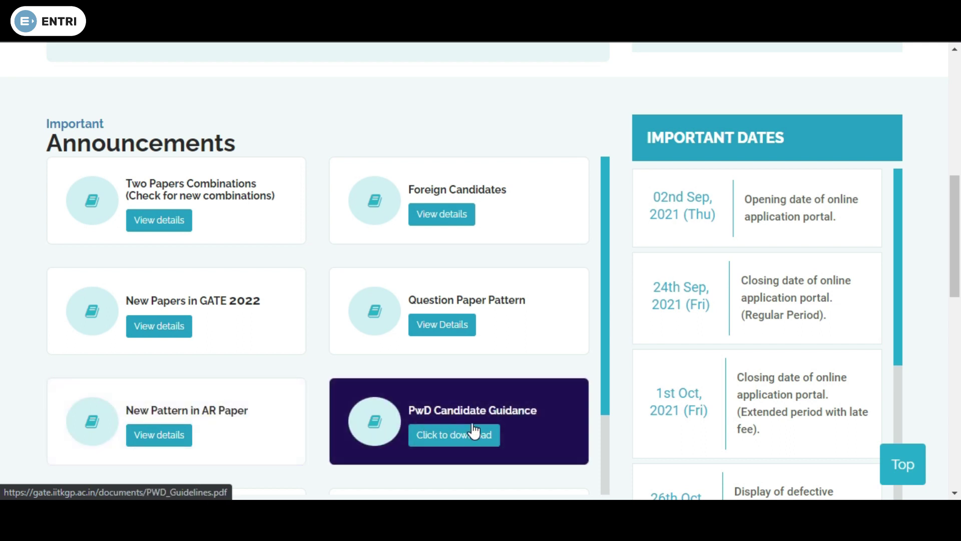
{"action": "scroll", "coordinate": [465, 430], "scroll_direction": "down", "scroll_amount": 2}
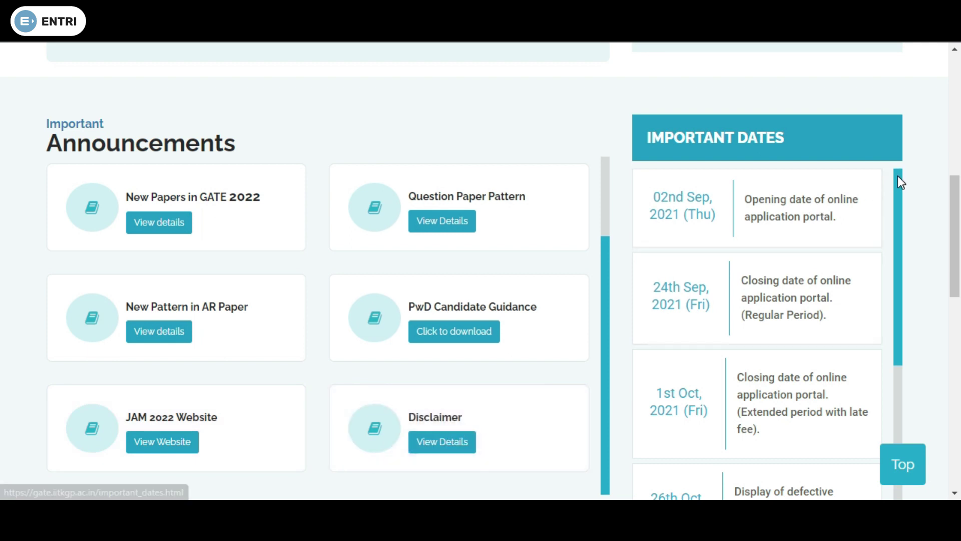
{"action": "left_click_drag", "start_coordinate": [897, 175], "coordinate": [920, 335]}
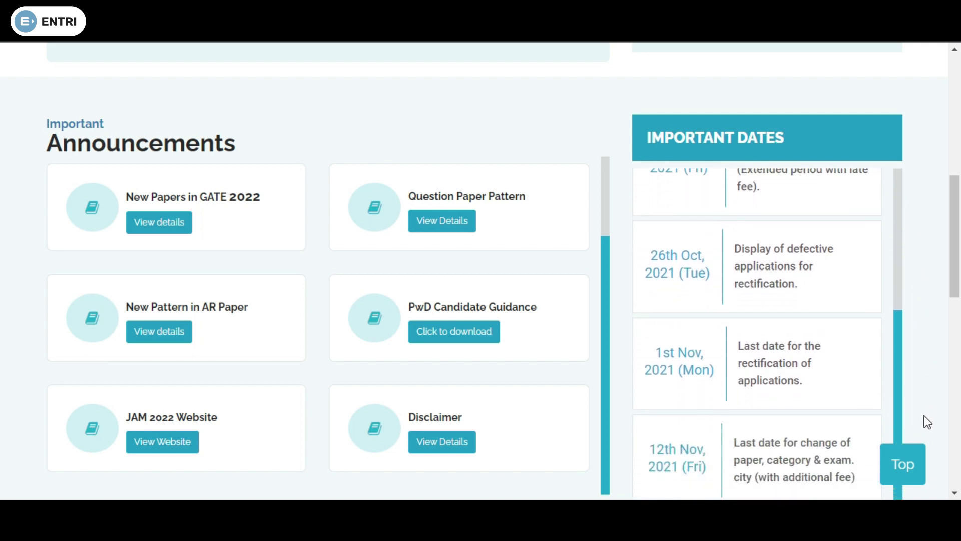
{"action": "left_click", "coordinate": [909, 470]}
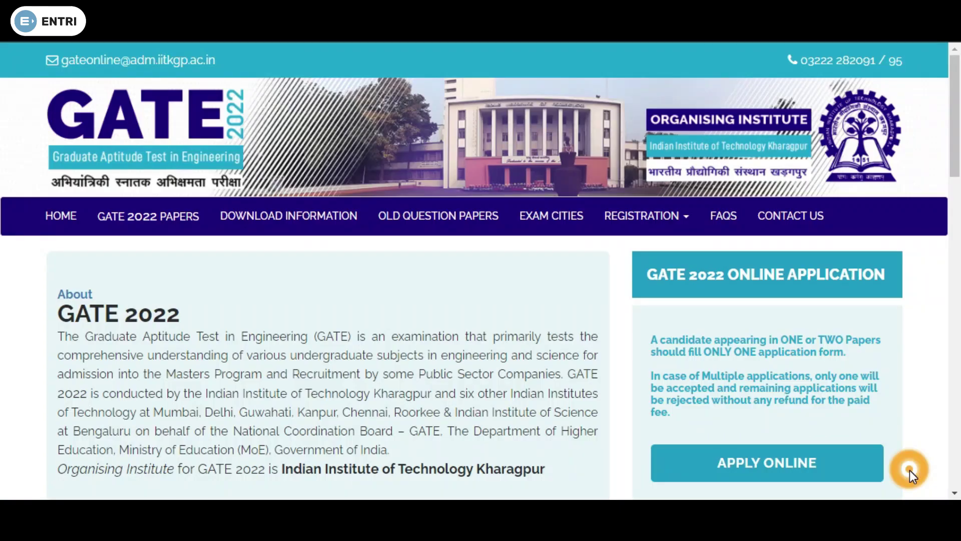
Start APPLY ONLINE, dismiss the Important Instructions notice, and go to 'New User? Register Here'
{"action": "left_click", "coordinate": [781, 470]}
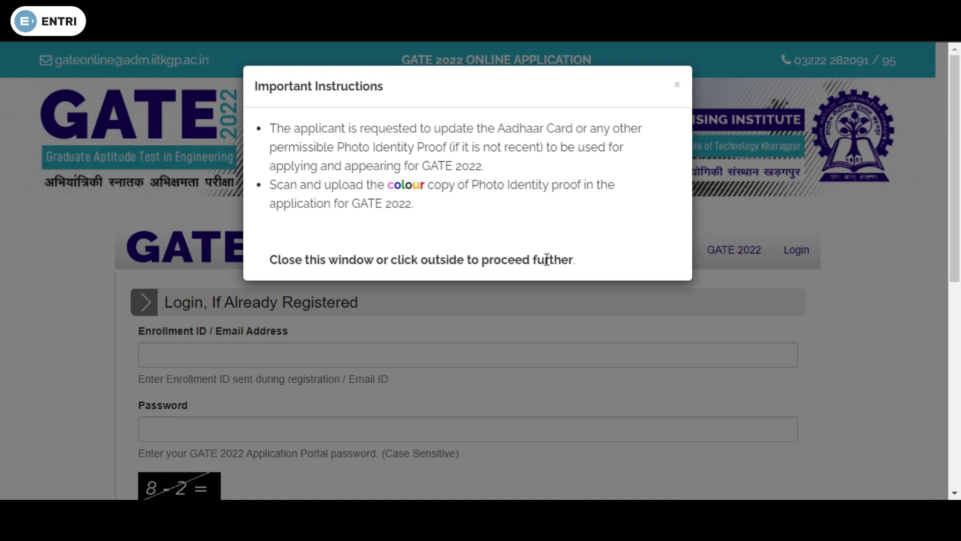
{"action": "left_click", "coordinate": [678, 86]}
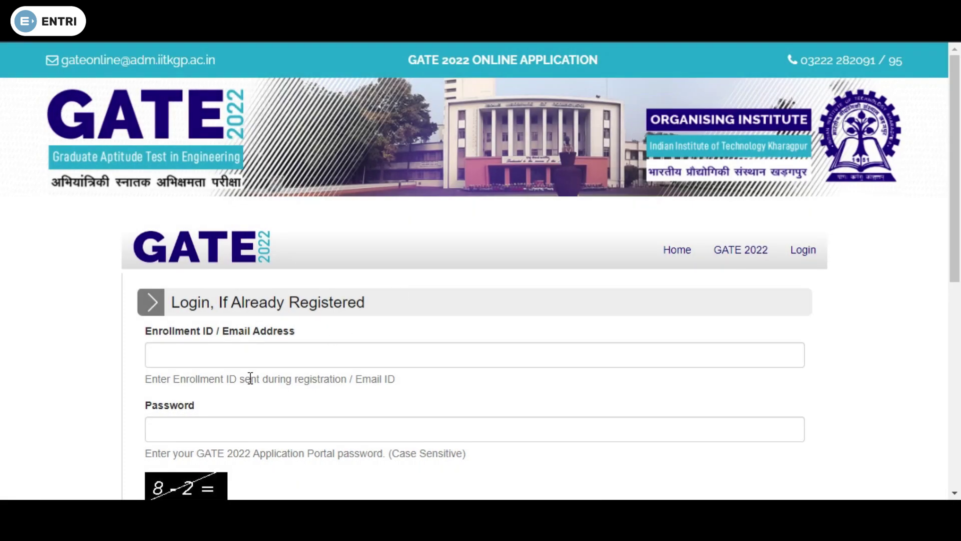
{"action": "scroll", "coordinate": [250, 382], "scroll_direction": "down", "scroll_amount": 2}
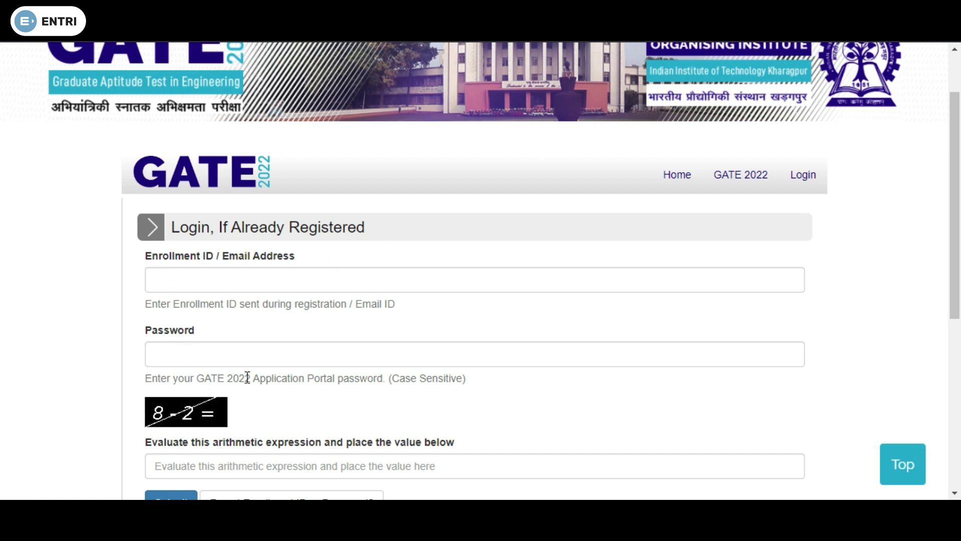
{"action": "scroll", "coordinate": [239, 441], "scroll_direction": "down", "scroll_amount": 5}
{"action": "left_click", "coordinate": [163, 323]}
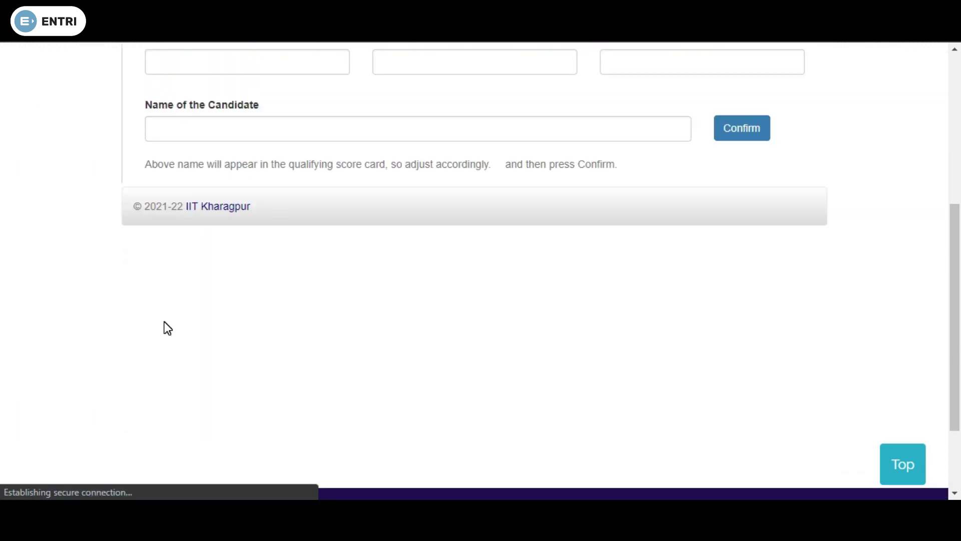
{"action": "scroll", "coordinate": [219, 315], "scroll_direction": "up", "scroll_amount": 5}
Type the candidate's first, middle and surname, then confirm via the 'Are you sure?' dialog
{"action": "left_click", "coordinate": [194, 282]}
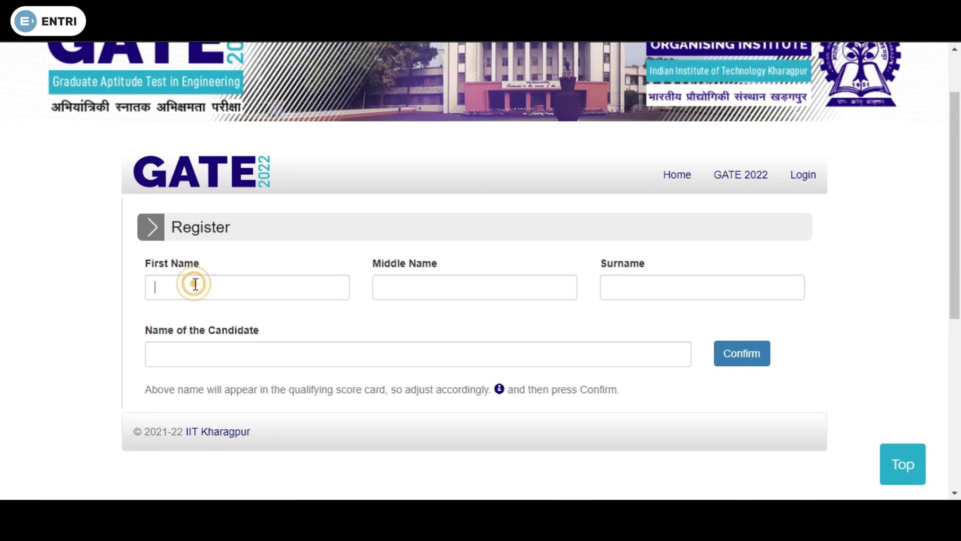
{"action": "type", "text": "ab"}
{"action": "key", "text": "BackSpace"}
{"action": "key", "text": "BackSpace"}
{"action": "type", "text": "AB"}
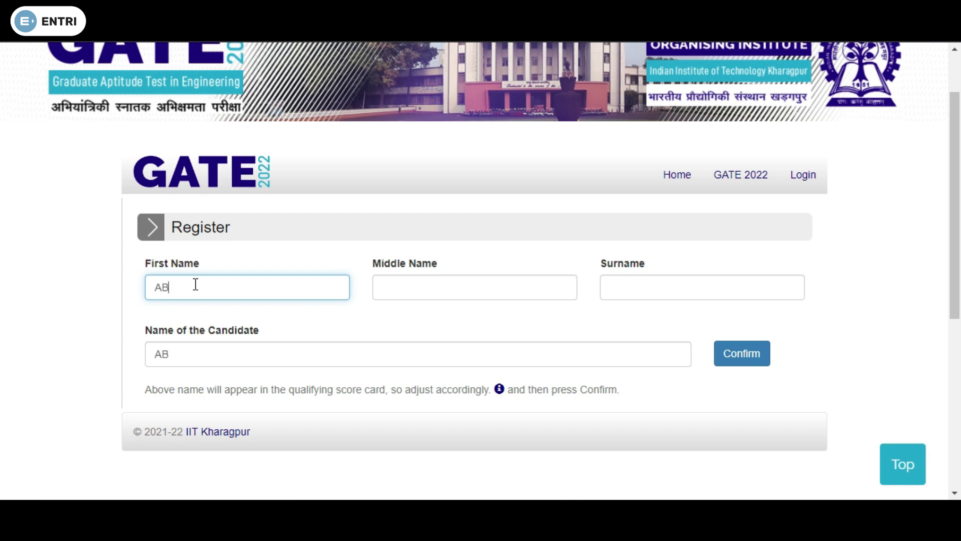
{"action": "type", "text": "C"}
{"action": "left_click", "coordinate": [395, 293]}
{"action": "type", "text": "XYZ"}
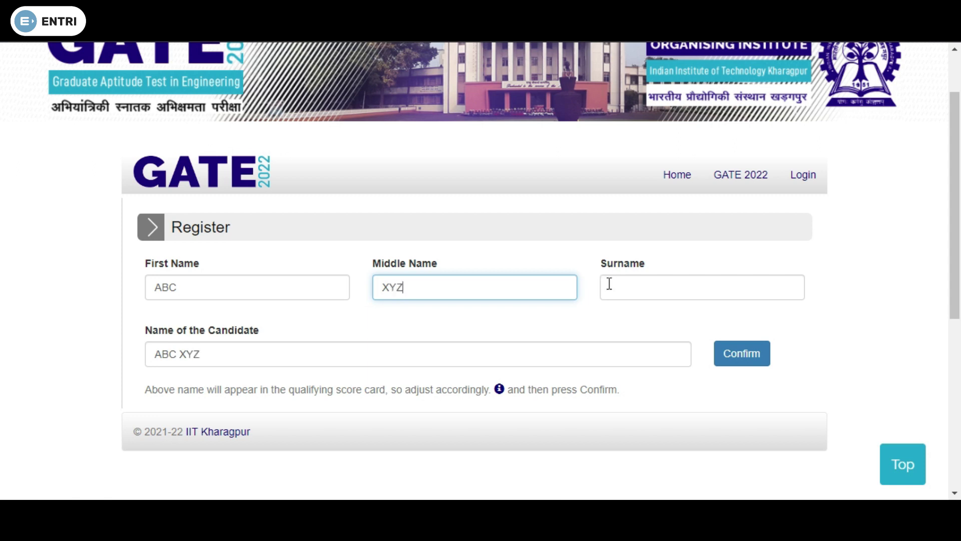
{"action": "left_click", "coordinate": [609, 284]}
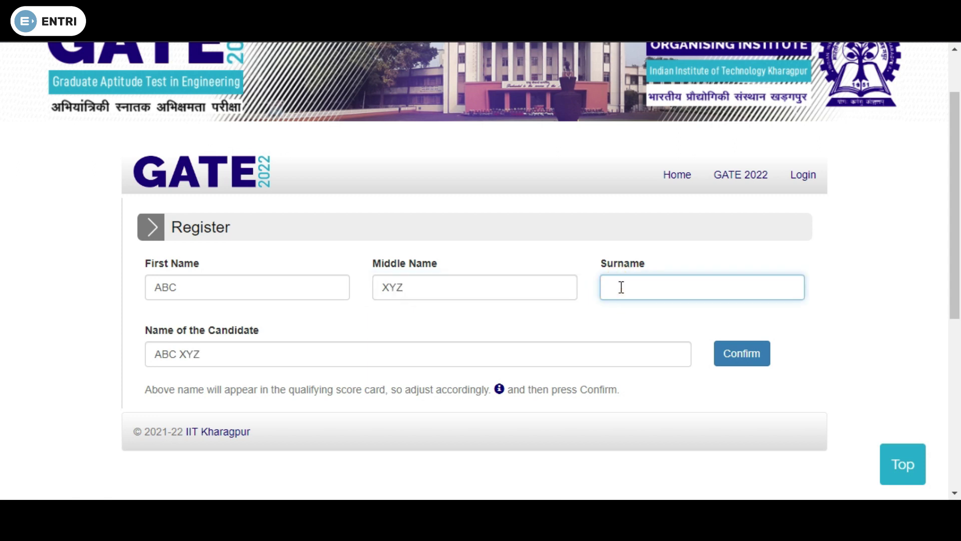
{"action": "type", "text": "PQ"}
{"action": "left_click", "coordinate": [743, 363]}
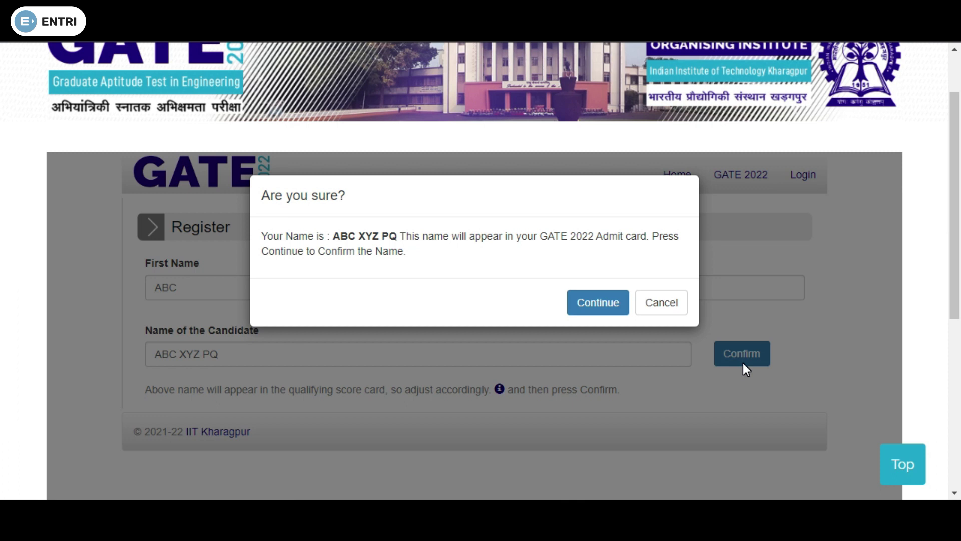
{"action": "left_click", "coordinate": [592, 305]}
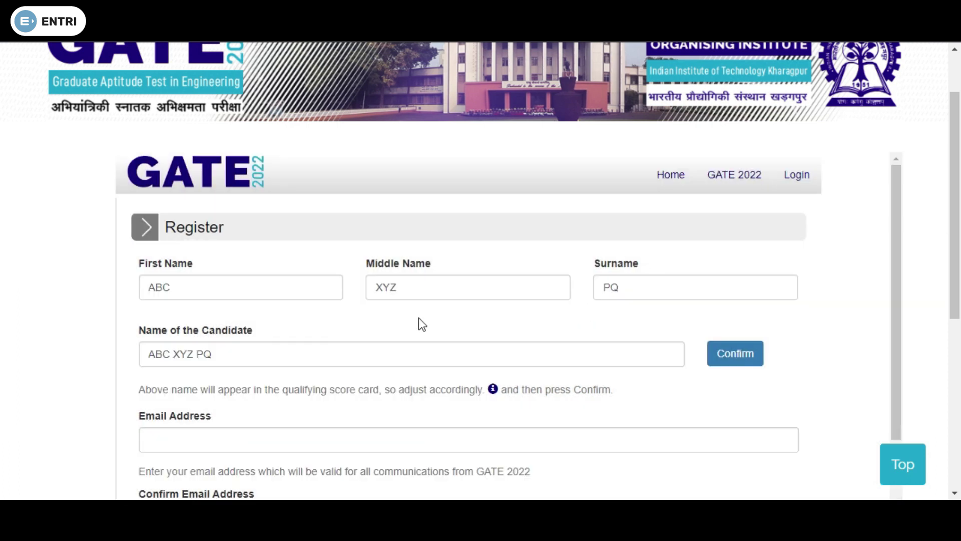
Enter the candidate's e-mail address in Email Address and Confirm Email Address
{"action": "scroll", "coordinate": [248, 377], "scroll_direction": "down", "scroll_amount": 2}
{"action": "left_click", "coordinate": [205, 362]}
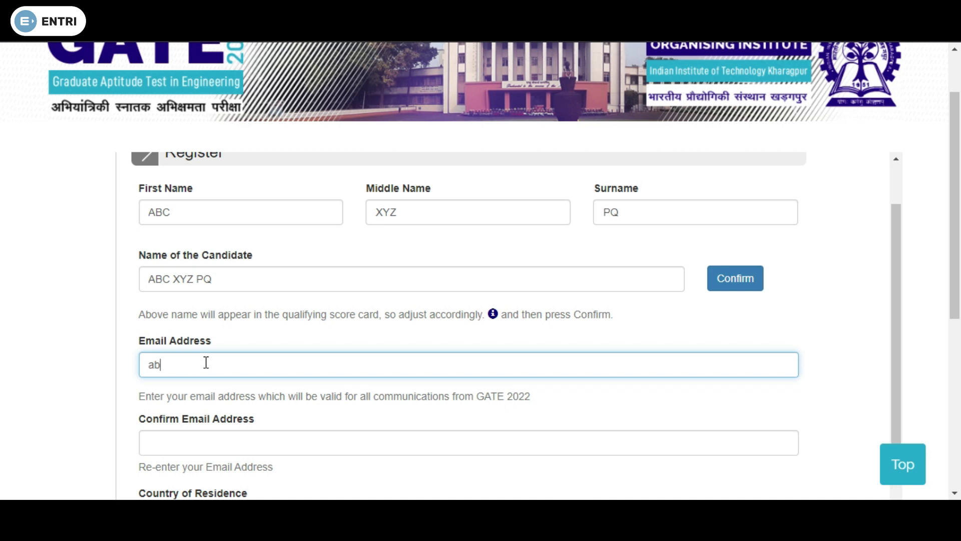
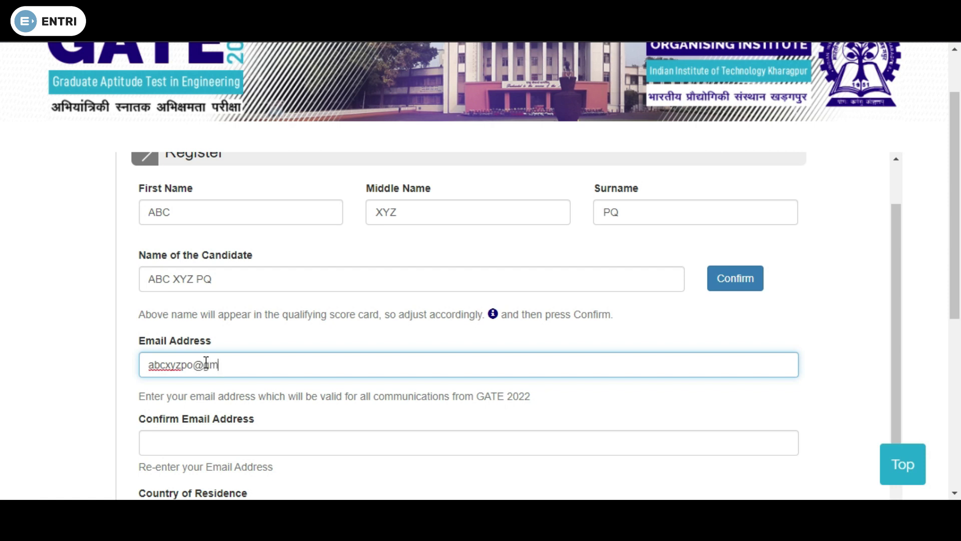
{"action": "left_click", "coordinate": [181, 447]}
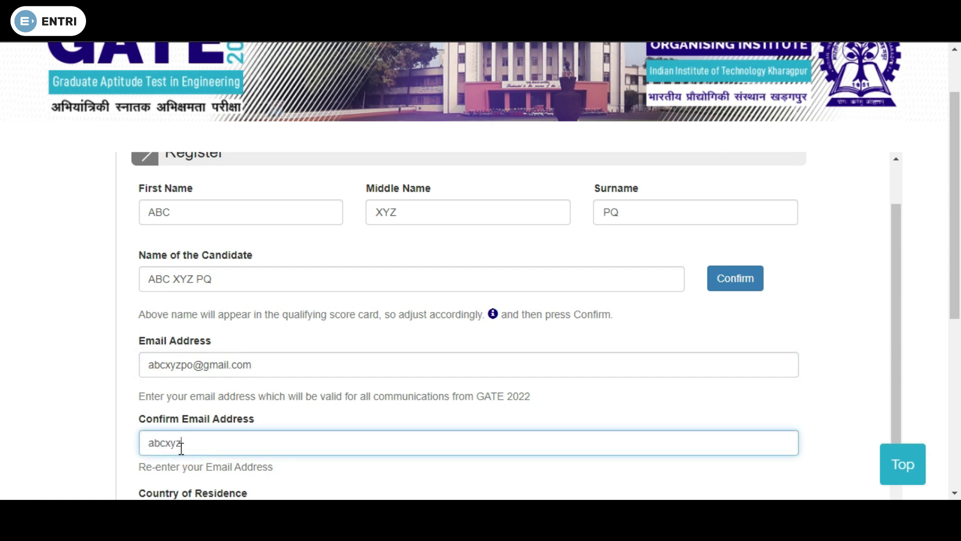
Enter the candidate's mobile number in Mobile Number and Confirm Mobile Number
{"action": "scroll", "coordinate": [181, 449], "scroll_direction": "down", "scroll_amount": 3}
{"action": "left_click", "coordinate": [326, 424]}
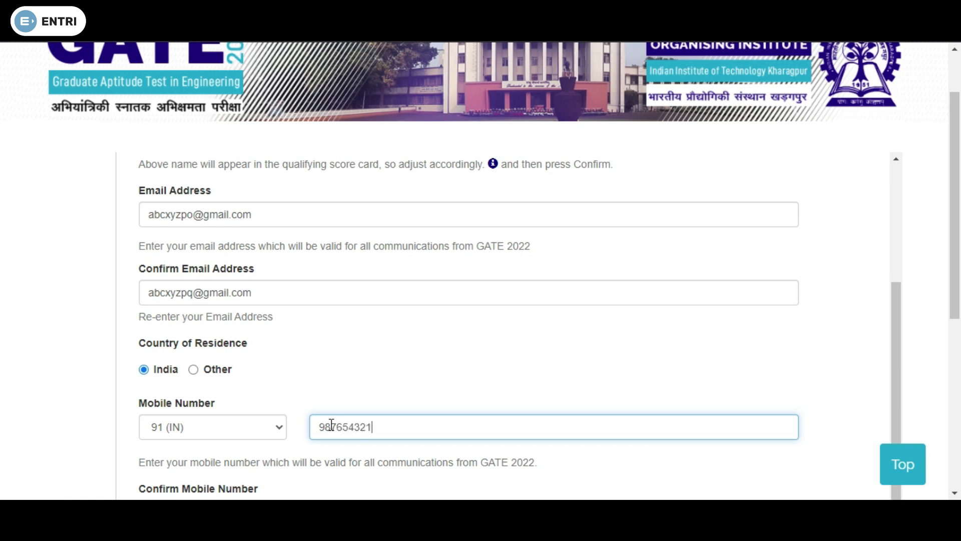
{"action": "scroll", "coordinate": [346, 423], "scroll_direction": "down", "scroll_amount": 2}
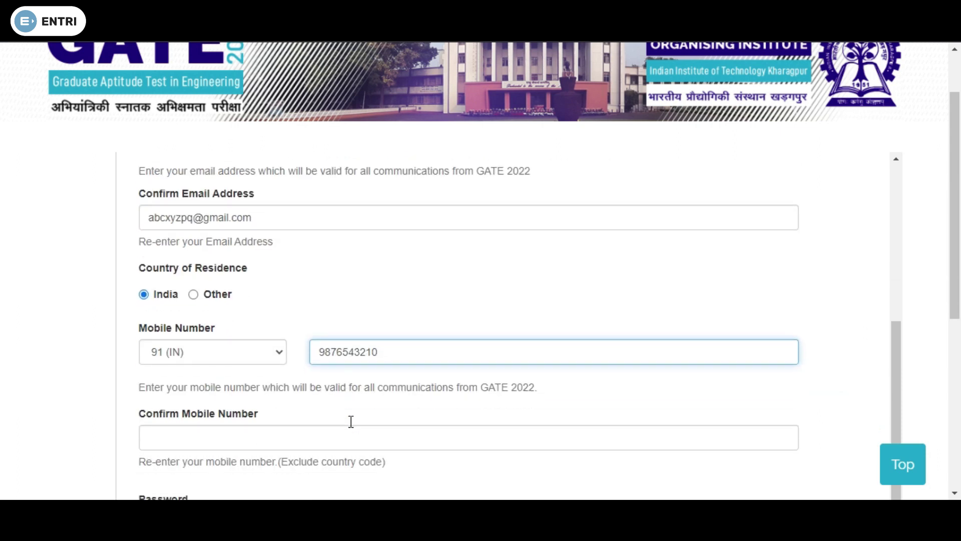
{"action": "left_click", "coordinate": [277, 430]}
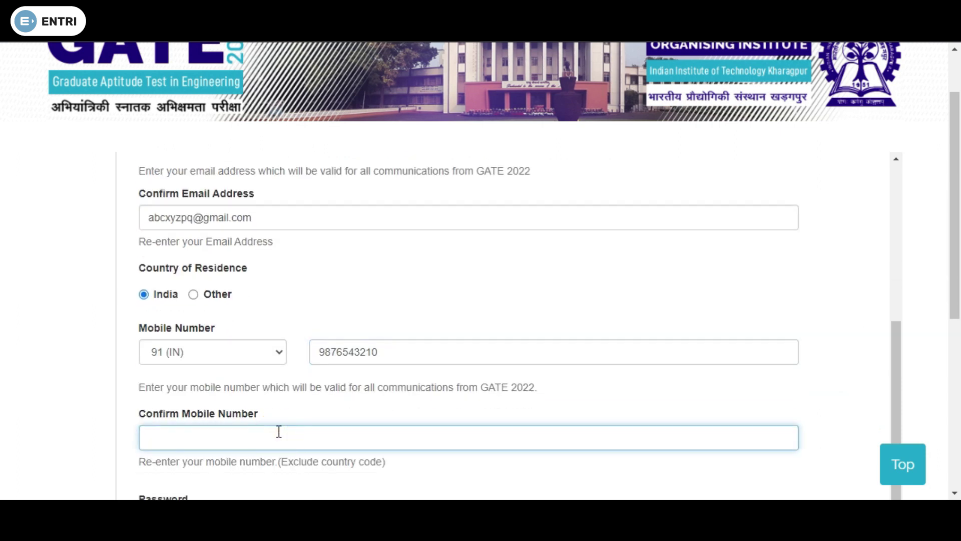
{"action": "type", "text": "9876543210"}
{"action": "scroll", "coordinate": [311, 423], "scroll_direction": "down", "scroll_amount": 4}
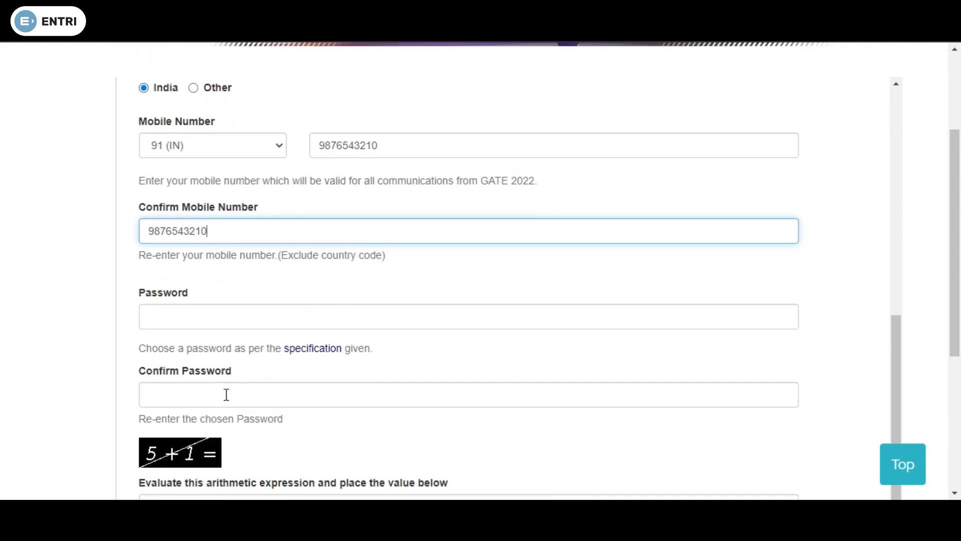
Enter the account password and re-enter it for confirmation
{"action": "left_click", "coordinate": [209, 318]}
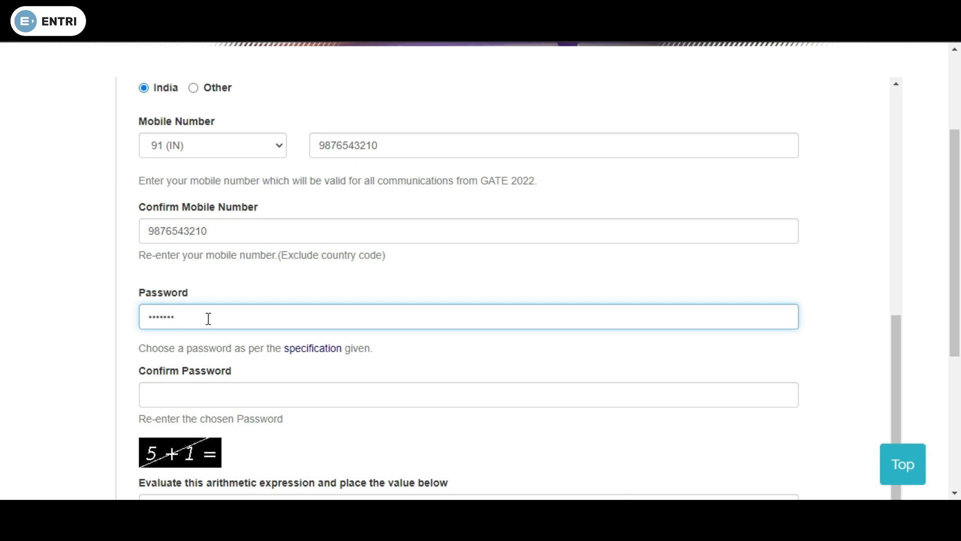
{"action": "left_click", "coordinate": [174, 395]}
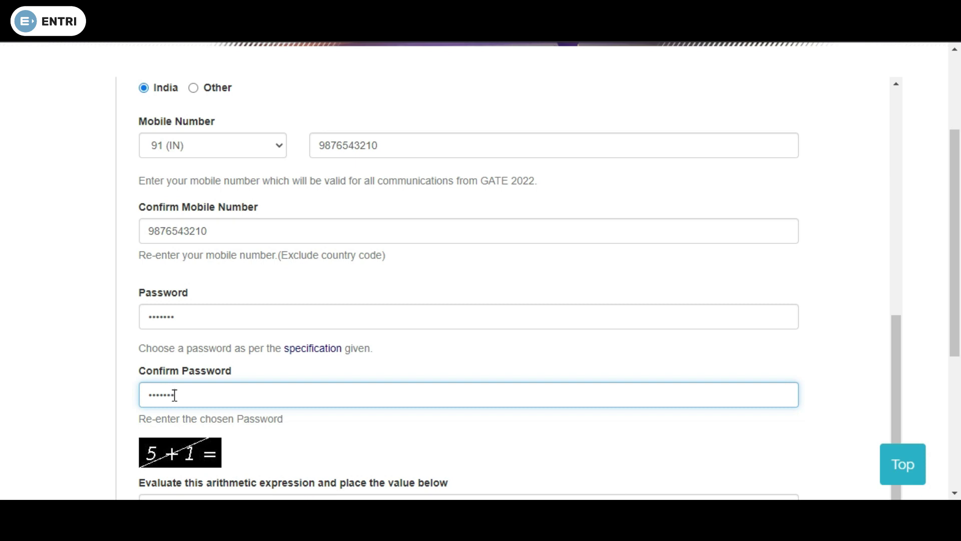
{"action": "scroll", "coordinate": [190, 393], "scroll_direction": "down", "scroll_amount": 3}
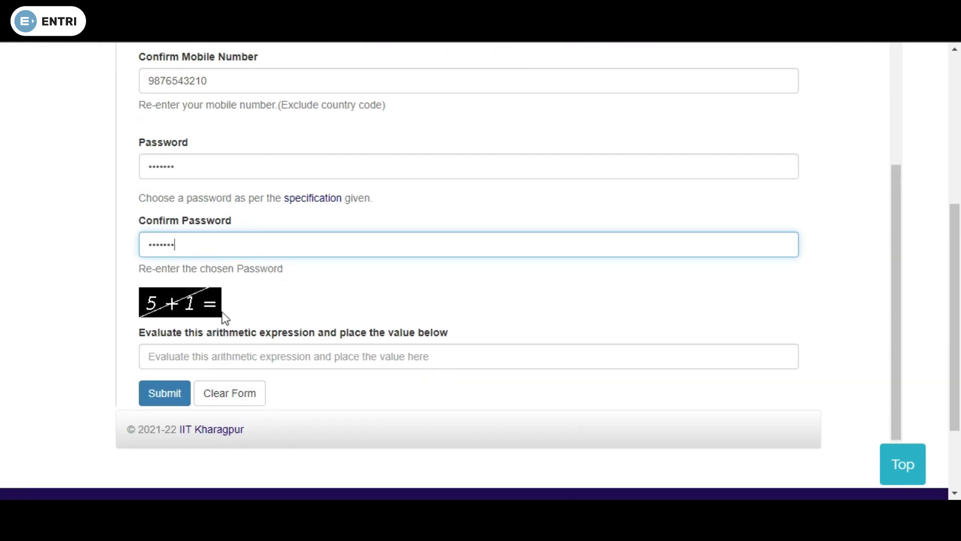
Answer the arithmetic check with 6 and submit the registration form
{"action": "left_click", "coordinate": [207, 356]}
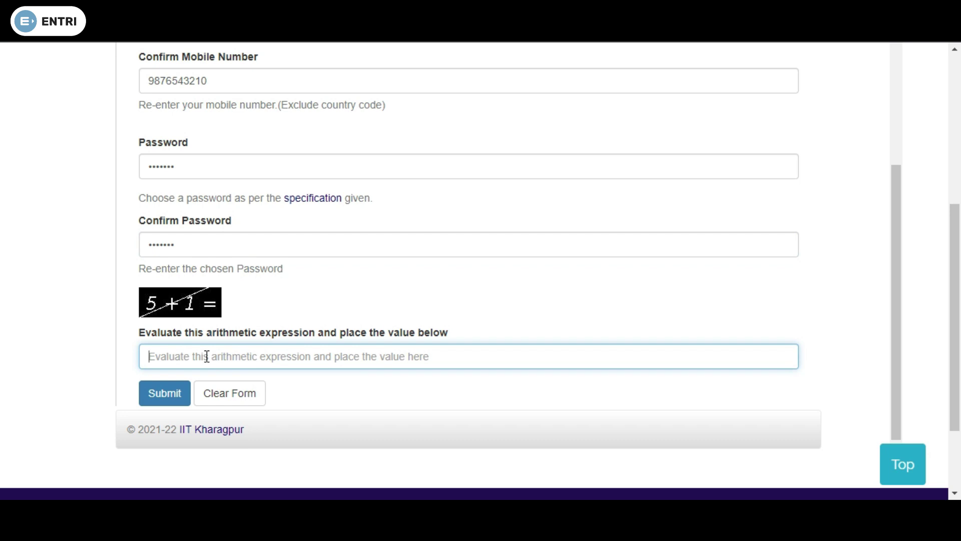
{"action": "type", "text": "6"}
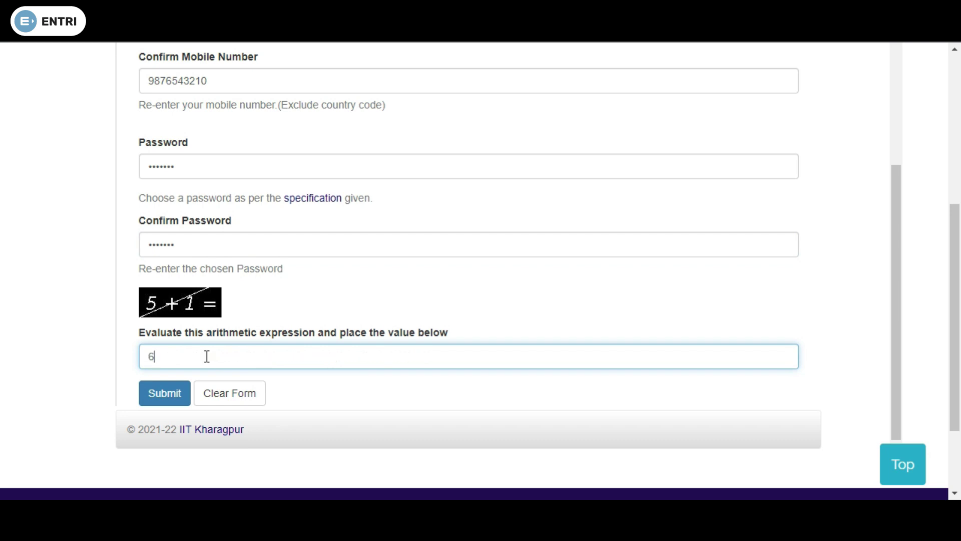
{"action": "left_click", "coordinate": [170, 394]}
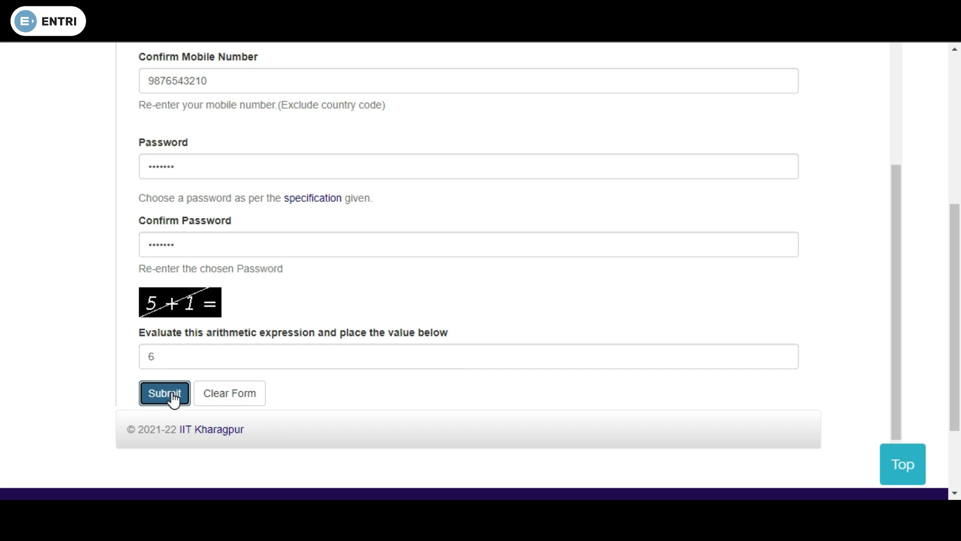
{"action": "left_click", "coordinate": [230, 200]}
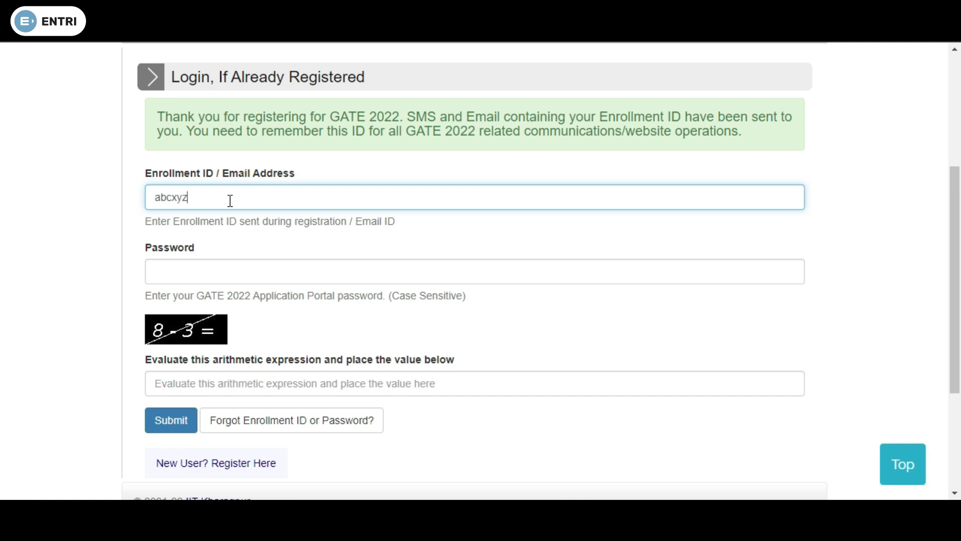
Enter the registered e-mail address as the login ID, then move to the password field
{"action": "left_click", "coordinate": [179, 270]}
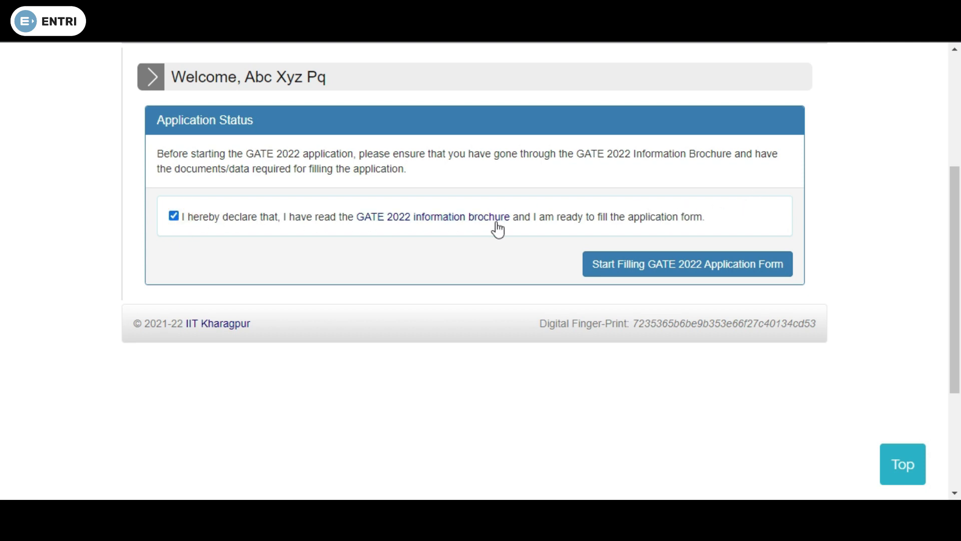
Start the GATE 2022 Application Form and view its Exam Details tab
{"action": "left_click", "coordinate": [634, 271]}
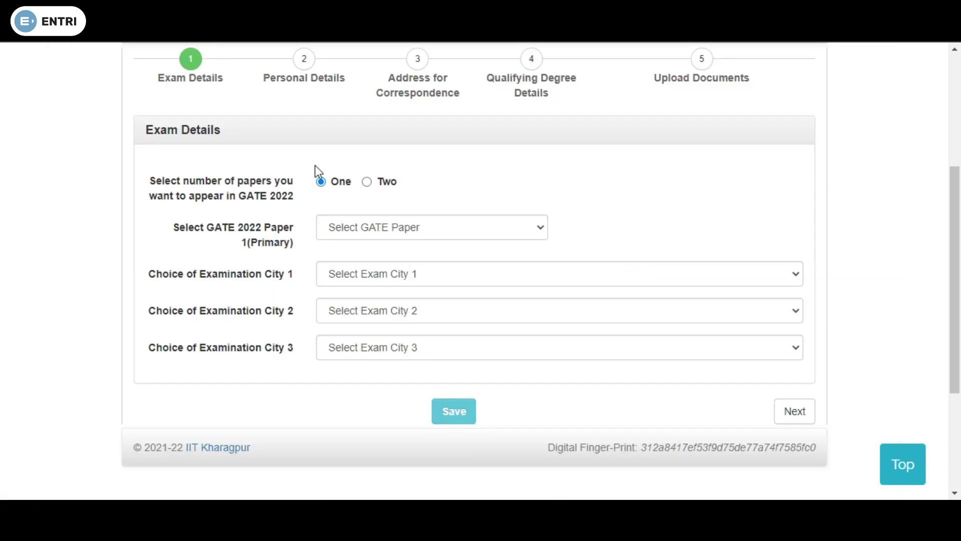
{"action": "scroll", "coordinate": [240, 186], "scroll_direction": "up", "scroll_amount": 4}
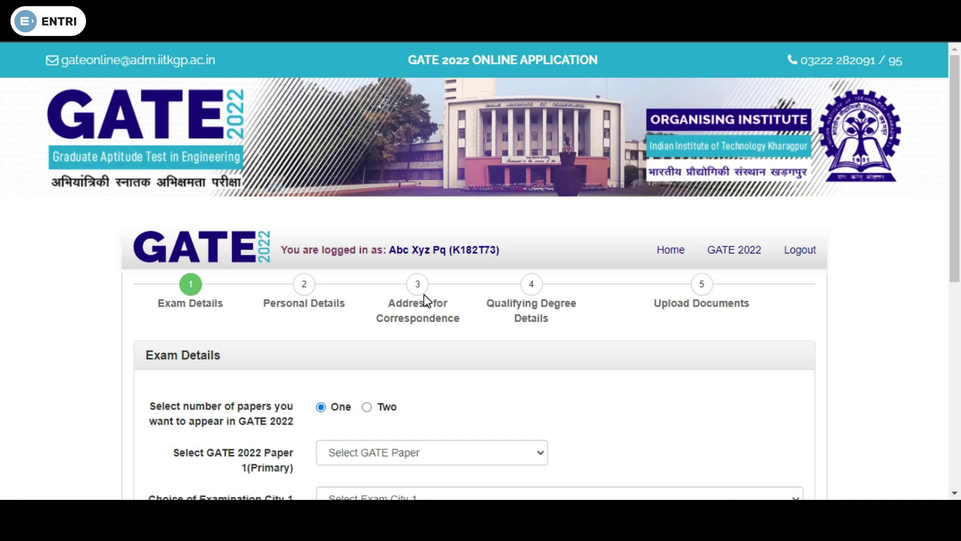
{"action": "scroll", "coordinate": [450, 311], "scroll_direction": "down", "scroll_amount": 4}
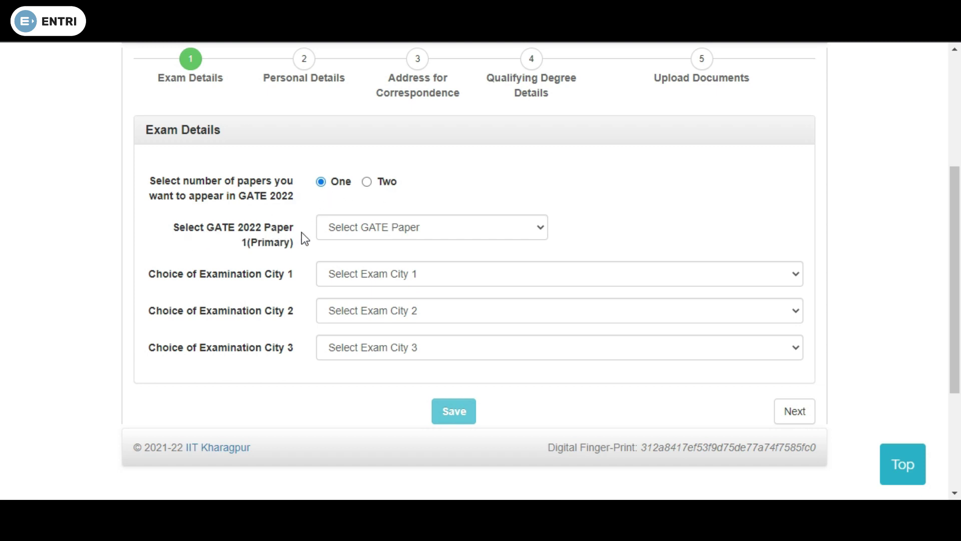
Apply for two papers: Civil Engineering (CE) and Naval Architecture and Marine Engineering
{"action": "left_click", "coordinate": [367, 181]}
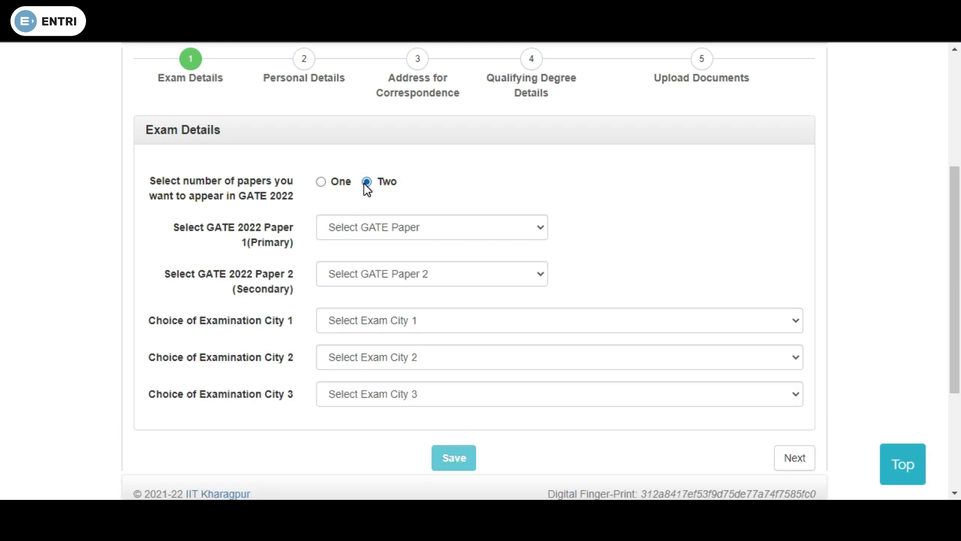
{"action": "left_click", "coordinate": [366, 226]}
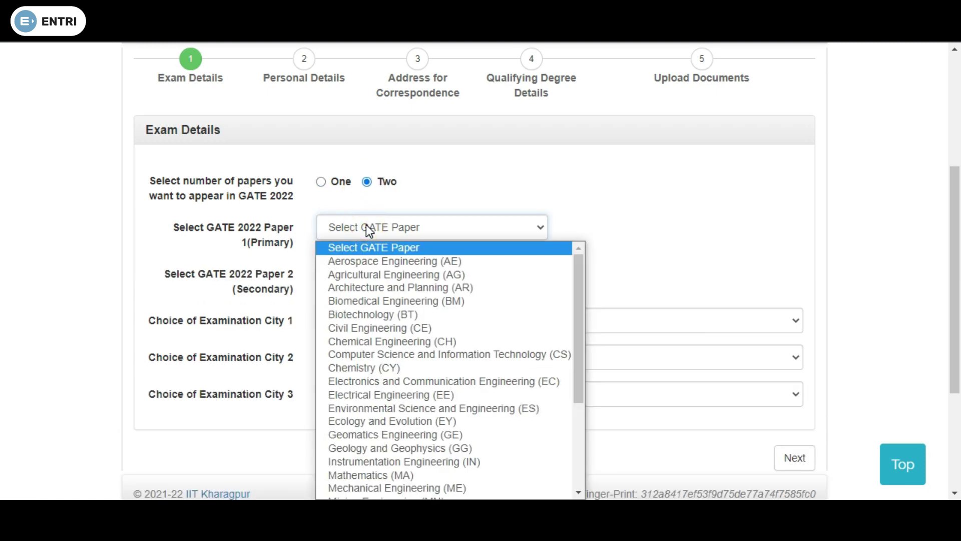
{"action": "left_click", "coordinate": [370, 328]}
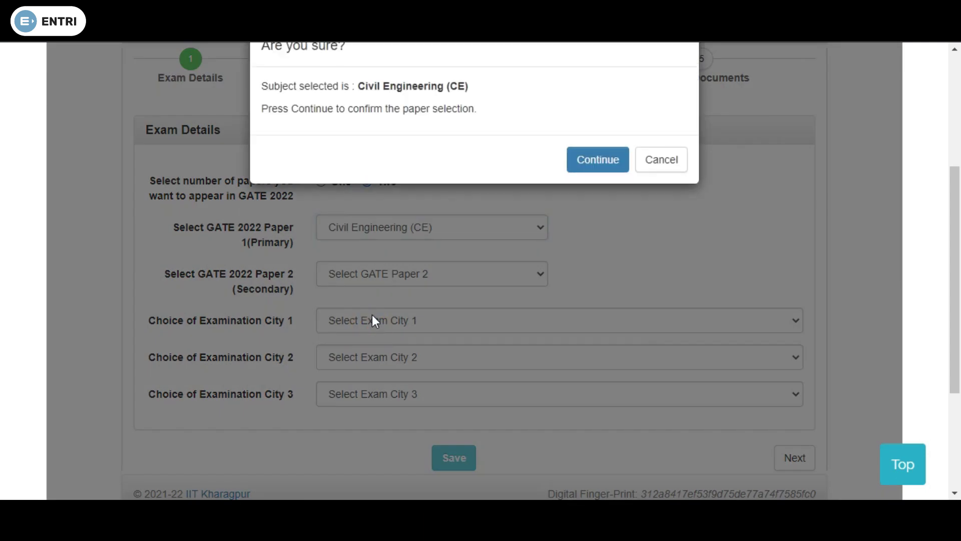
{"action": "left_click", "coordinate": [599, 163]}
{"action": "left_click", "coordinate": [453, 284]}
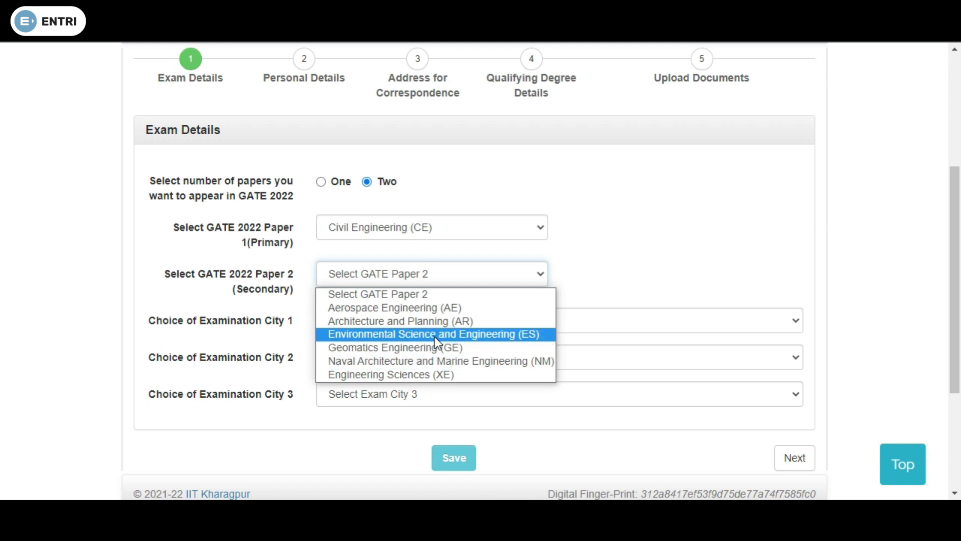
{"action": "left_click", "coordinate": [434, 364]}
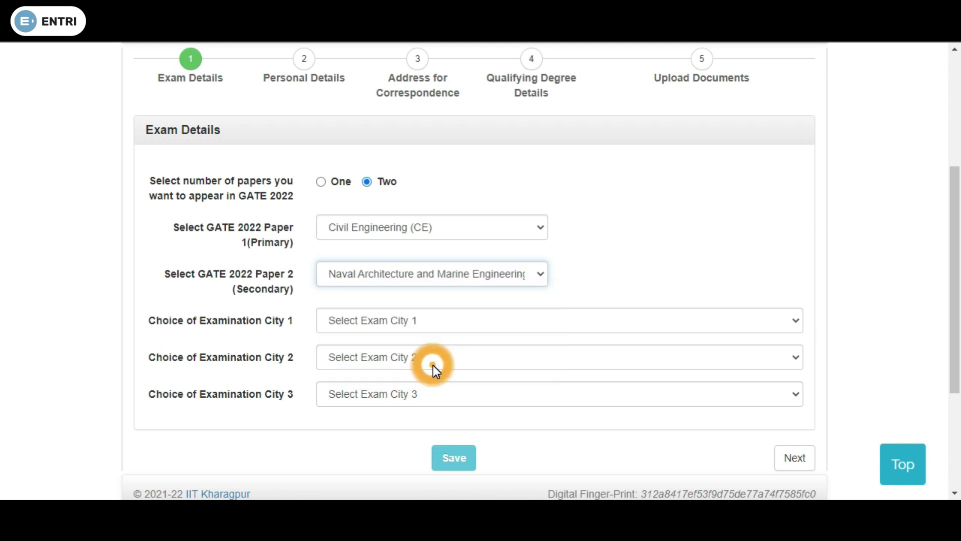
Set Bengaluru North (KA) and Bengaluru South (KA) as the first and second exam cities
{"action": "left_click", "coordinate": [341, 324]}
{"action": "scroll", "coordinate": [351, 273], "scroll_direction": "down", "scroll_amount": 1}
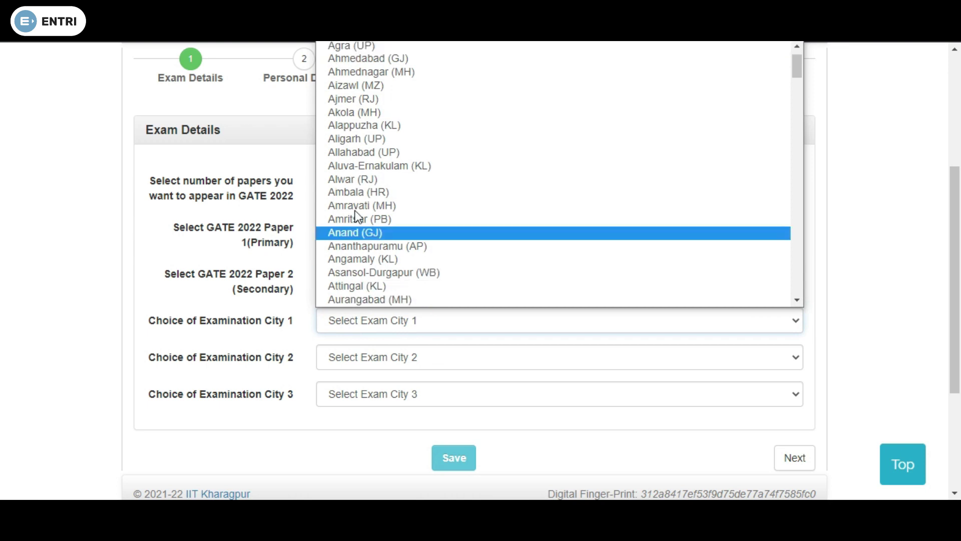
{"action": "scroll", "coordinate": [366, 168], "scroll_direction": "down", "scroll_amount": 10}
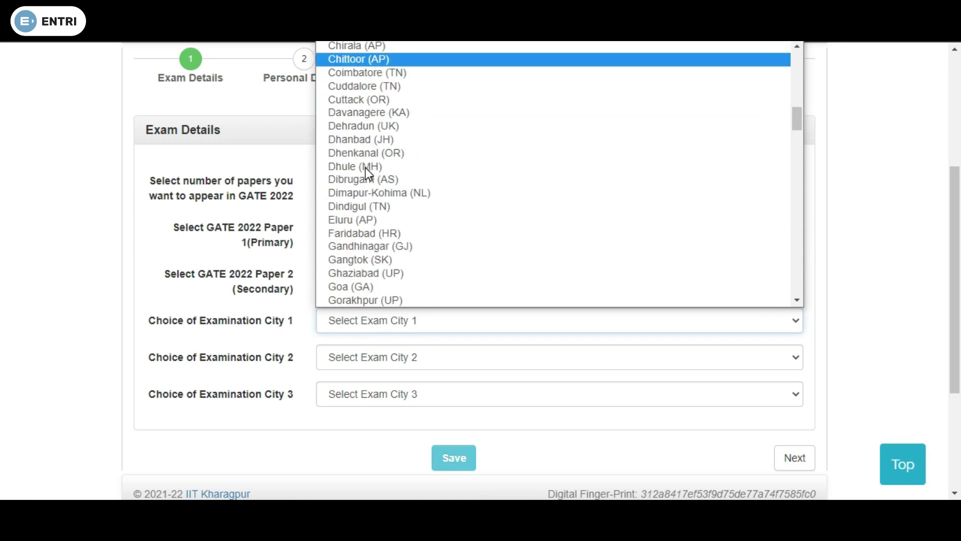
{"action": "scroll", "coordinate": [355, 180], "scroll_direction": "up", "scroll_amount": 6}
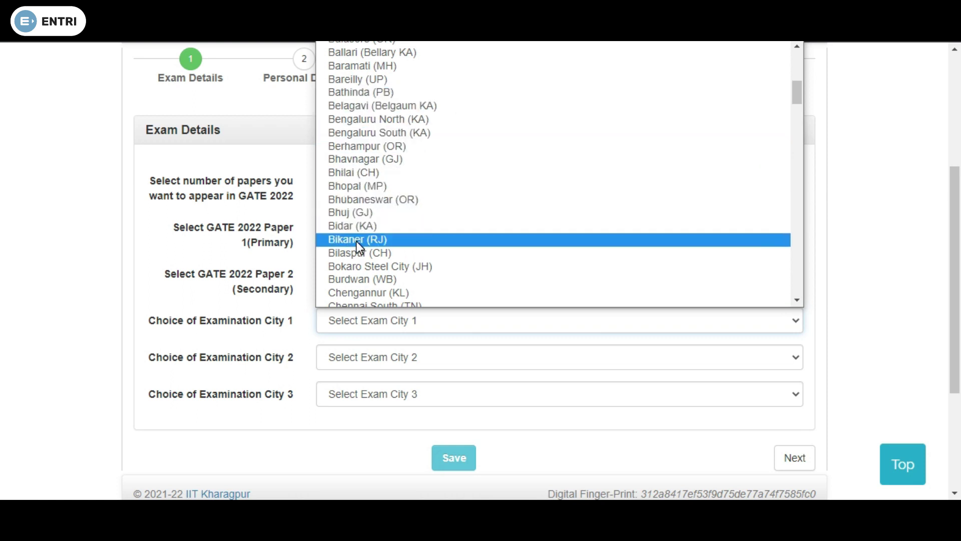
{"action": "scroll", "coordinate": [350, 90], "scroll_direction": "up", "scroll_amount": 4}
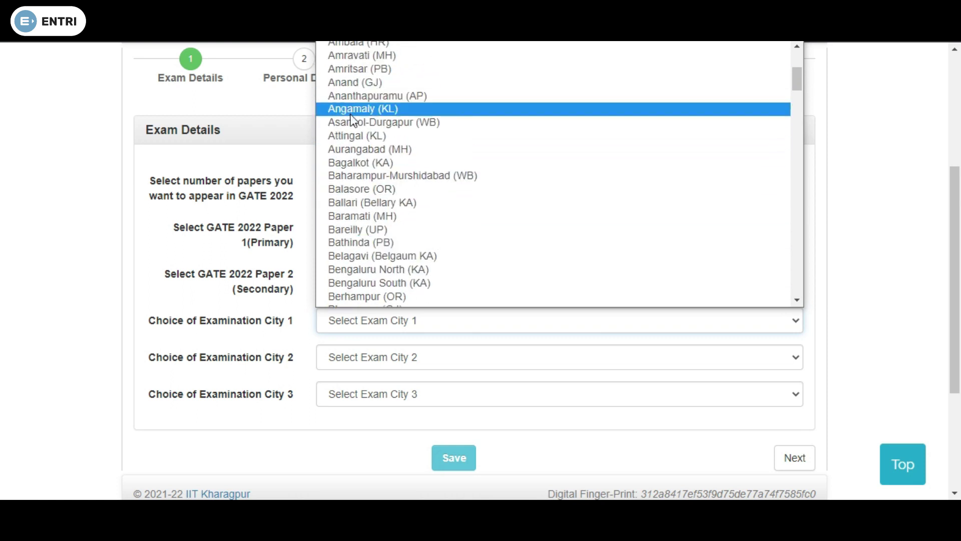
{"action": "left_click", "coordinate": [358, 269]}
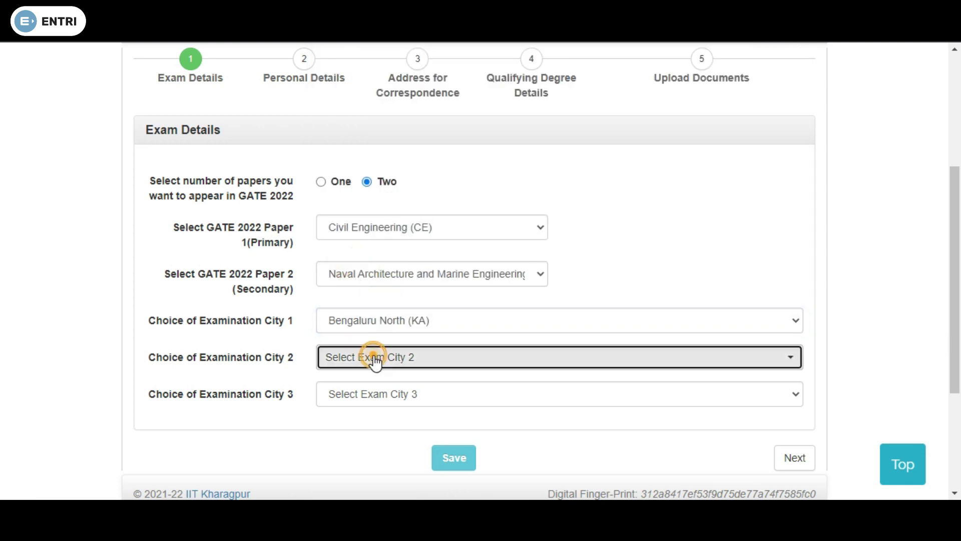
{"action": "left_click", "coordinate": [375, 359]}
{"action": "scroll", "coordinate": [375, 209], "scroll_direction": "down", "scroll_amount": 5}
{"action": "scroll", "coordinate": [386, 321], "scroll_direction": "up", "scroll_amount": 5}
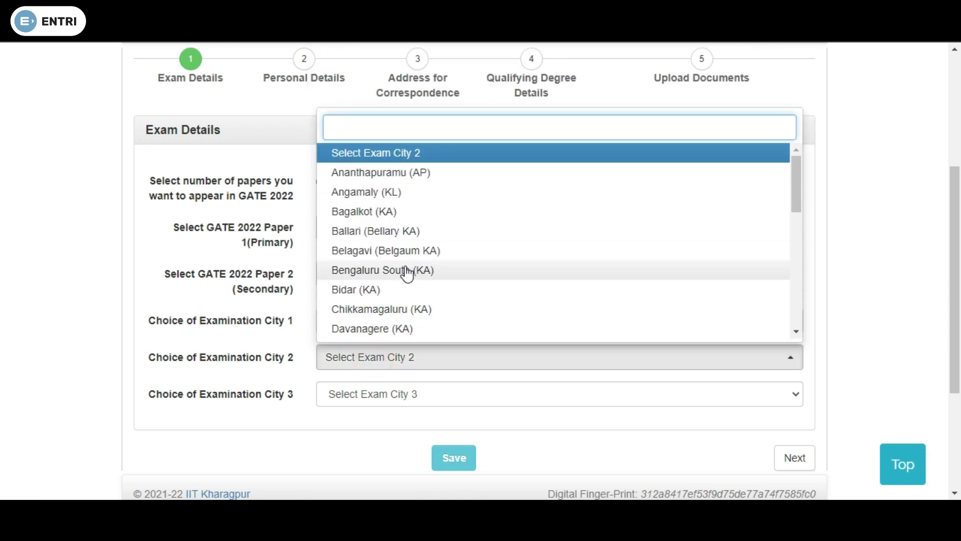
{"action": "left_click", "coordinate": [405, 270]}
Choose Ballari (Bellary KA) as the third exam city
{"action": "left_click", "coordinate": [389, 398]}
{"action": "scroll", "coordinate": [379, 286], "scroll_direction": "down", "scroll_amount": 1}
{"action": "scroll", "coordinate": [377, 290], "scroll_direction": "down", "scroll_amount": 1}
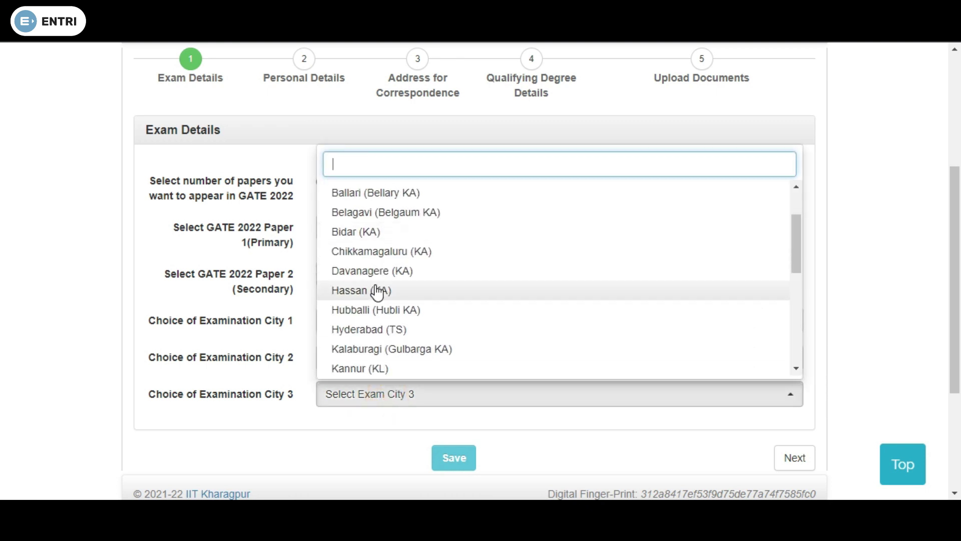
{"action": "left_click", "coordinate": [370, 197]}
{"action": "scroll", "coordinate": [388, 323], "scroll_direction": "down", "scroll_amount": 2}
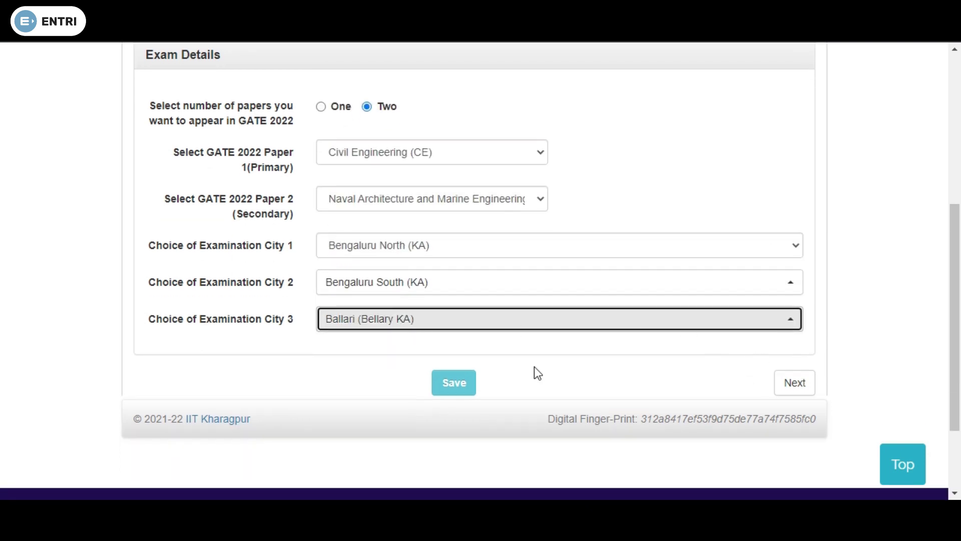
{"action": "scroll", "coordinate": [687, 346], "scroll_direction": "up", "scroll_amount": 6}
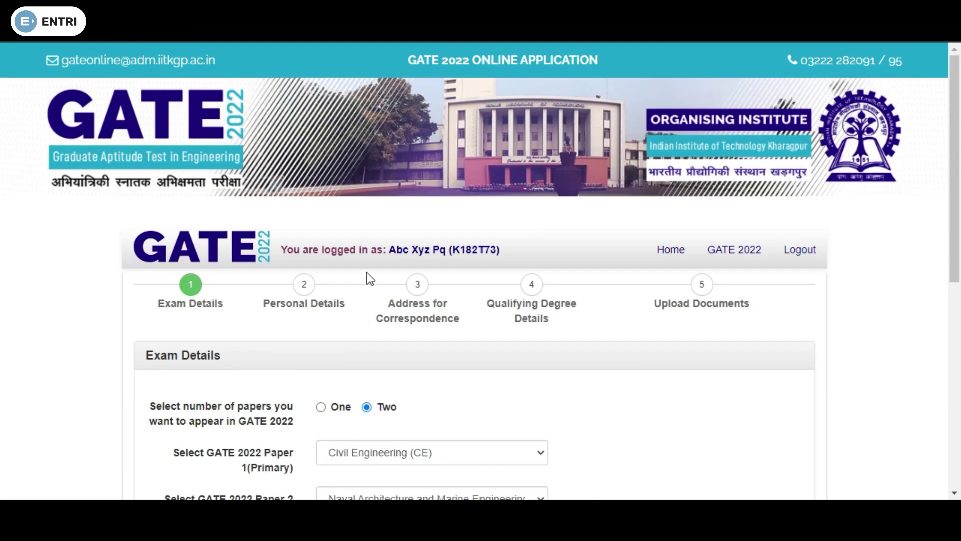
{"action": "left_click", "coordinate": [303, 290]}
{"action": "scroll", "coordinate": [364, 318], "scroll_direction": "down", "scroll_amount": 3}
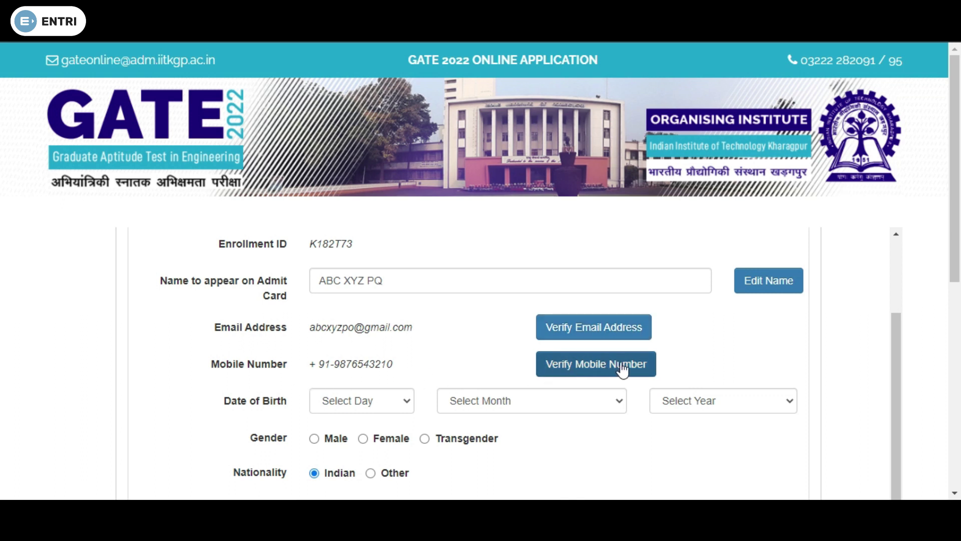
{"action": "left_click", "coordinate": [331, 401]}
{"action": "left_click", "coordinate": [468, 399]}
{"action": "left_click", "coordinate": [691, 404]}
{"action": "left_click", "coordinate": [691, 403]}
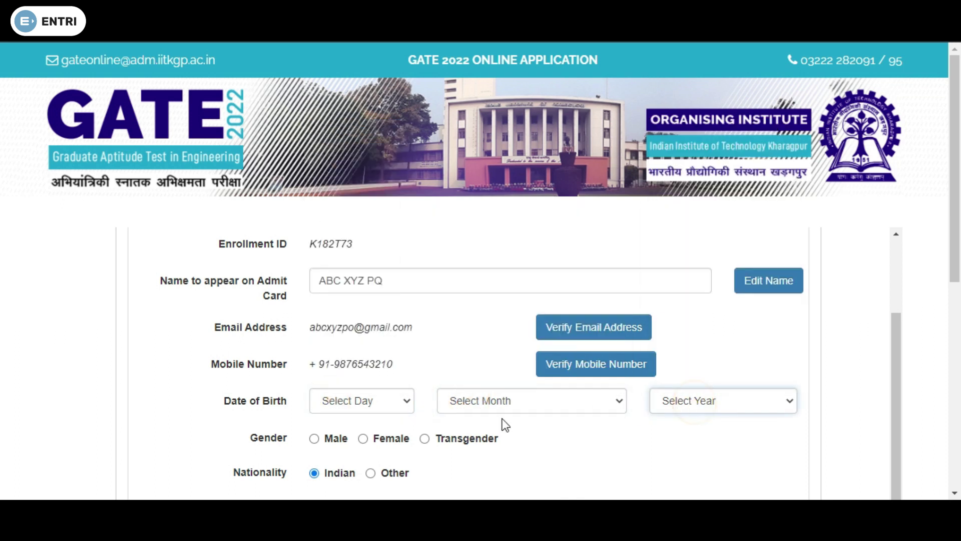
{"action": "scroll", "coordinate": [322, 436], "scroll_direction": "down", "scroll_amount": 2}
{"action": "scroll", "coordinate": [339, 392], "scroll_direction": "down", "scroll_amount": 2}
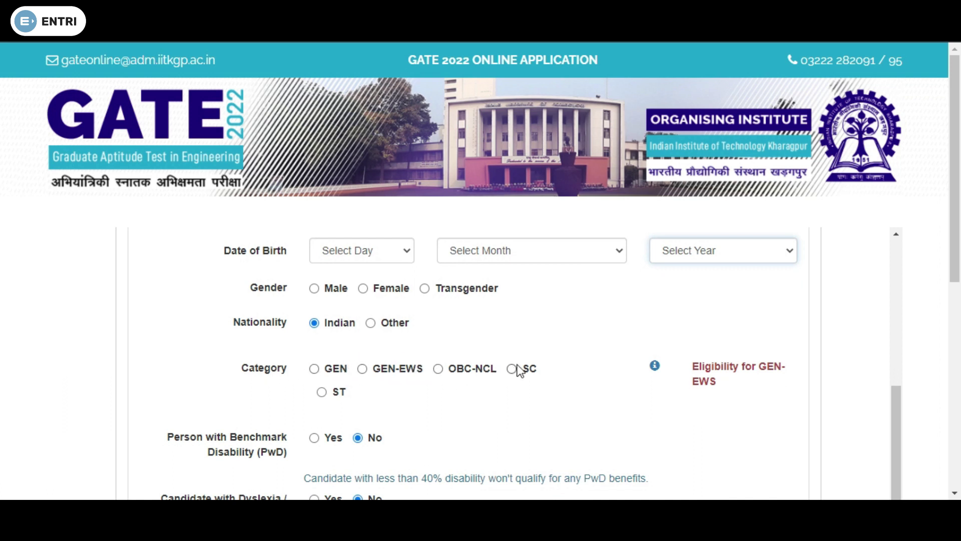
{"action": "scroll", "coordinate": [348, 394], "scroll_direction": "down", "scroll_amount": 3}
{"action": "left_click", "coordinate": [357, 395]}
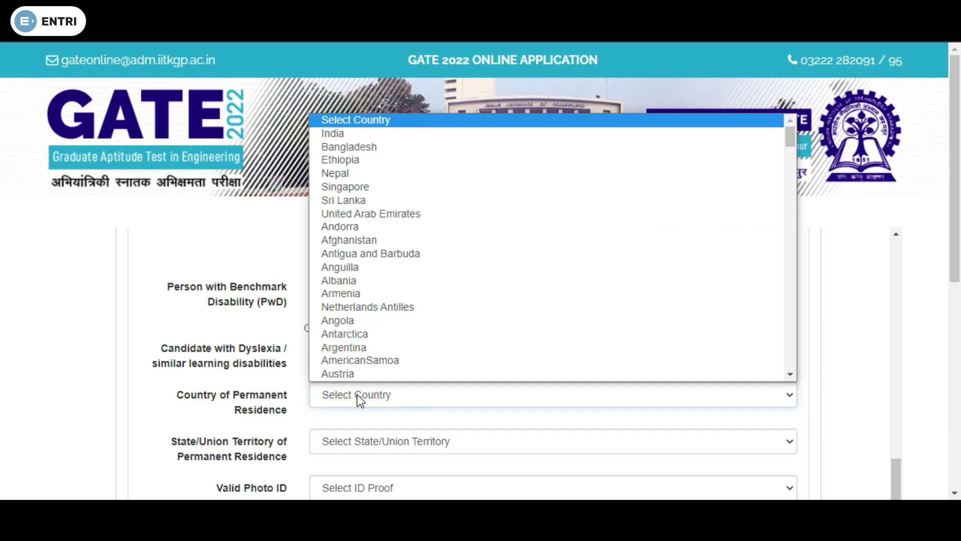
{"action": "scroll", "coordinate": [350, 153], "scroll_direction": "down", "scroll_amount": 1}
{"action": "scroll", "coordinate": [350, 191], "scroll_direction": "up", "scroll_amount": 1}
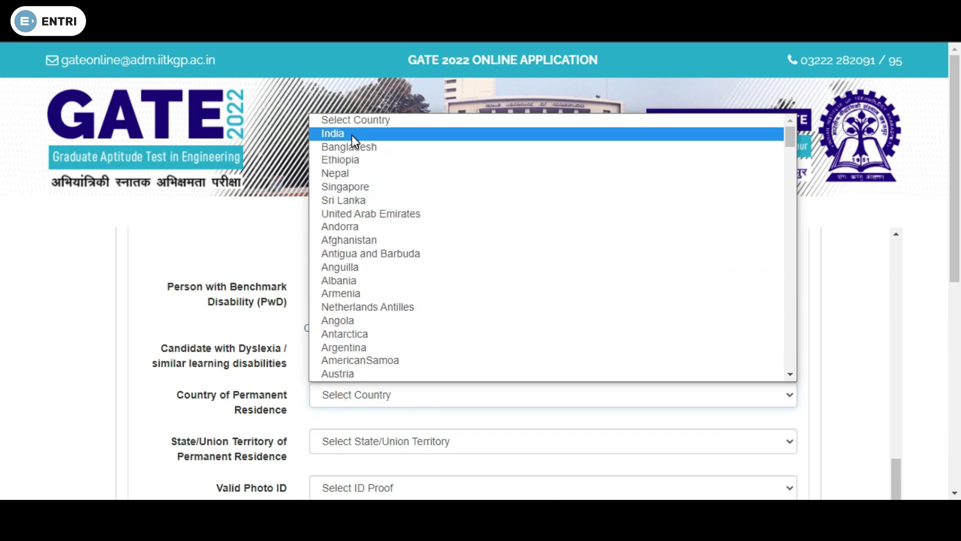
{"action": "left_click", "coordinate": [353, 135]}
{"action": "scroll", "coordinate": [334, 386], "scroll_direction": "down", "scroll_amount": 1}
{"action": "left_click", "coordinate": [363, 392]}
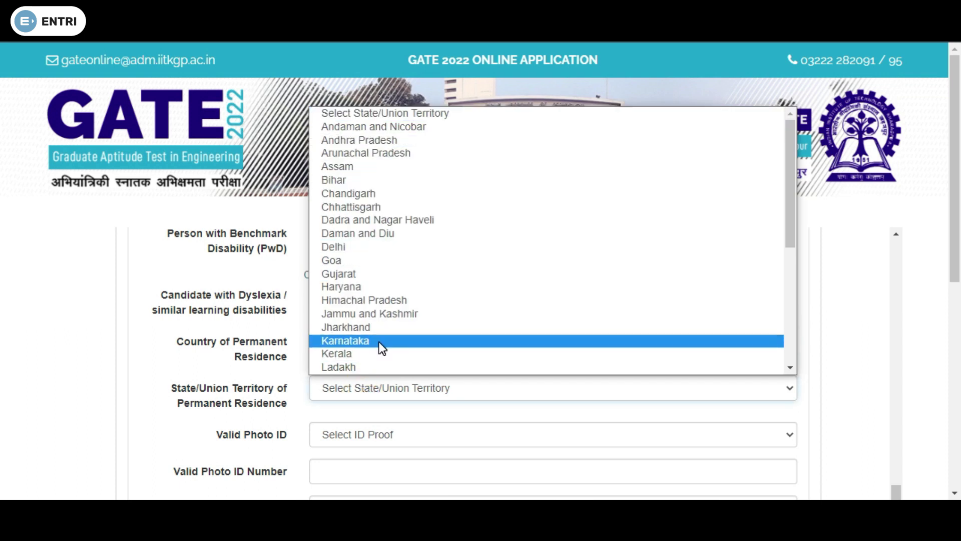
{"action": "left_click", "coordinate": [346, 340]}
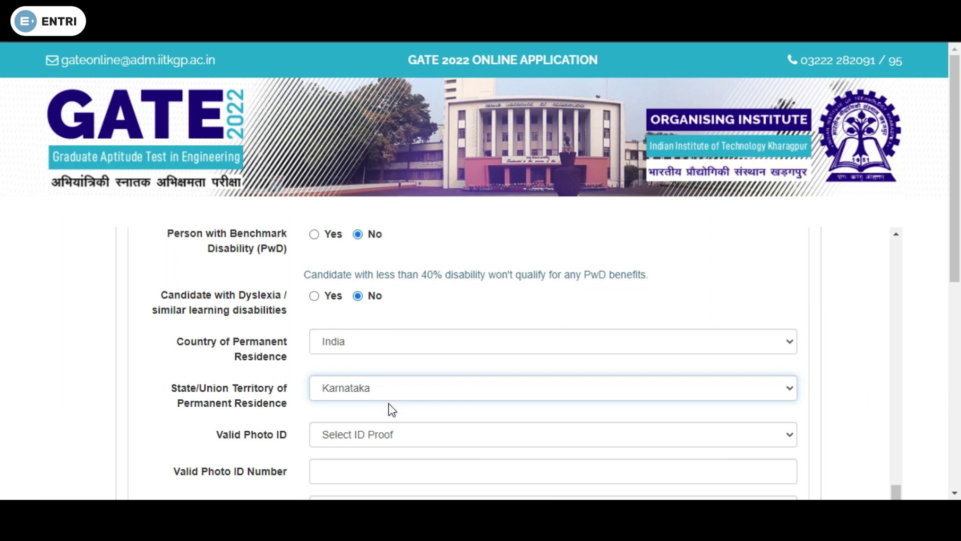
{"action": "scroll", "coordinate": [393, 426], "scroll_direction": "down", "scroll_amount": 2}
{"action": "left_click", "coordinate": [359, 362]}
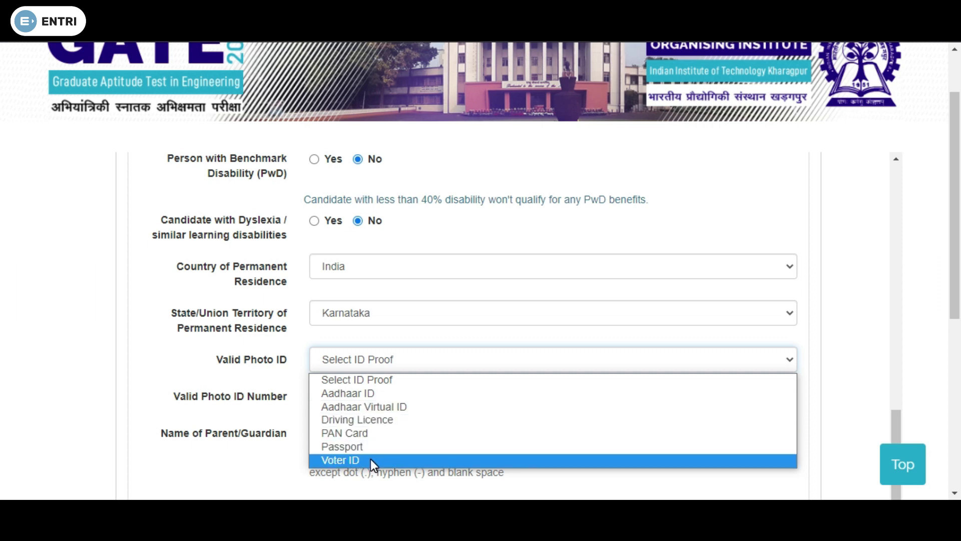
{"action": "scroll", "coordinate": [451, 400], "scroll_direction": "down", "scroll_amount": 2}
{"action": "left_click", "coordinate": [573, 323]}
{"action": "left_click", "coordinate": [412, 362]}
{"action": "left_click", "coordinate": [288, 391]}
{"action": "scroll", "coordinate": [314, 399], "scroll_direction": "down", "scroll_amount": 2}
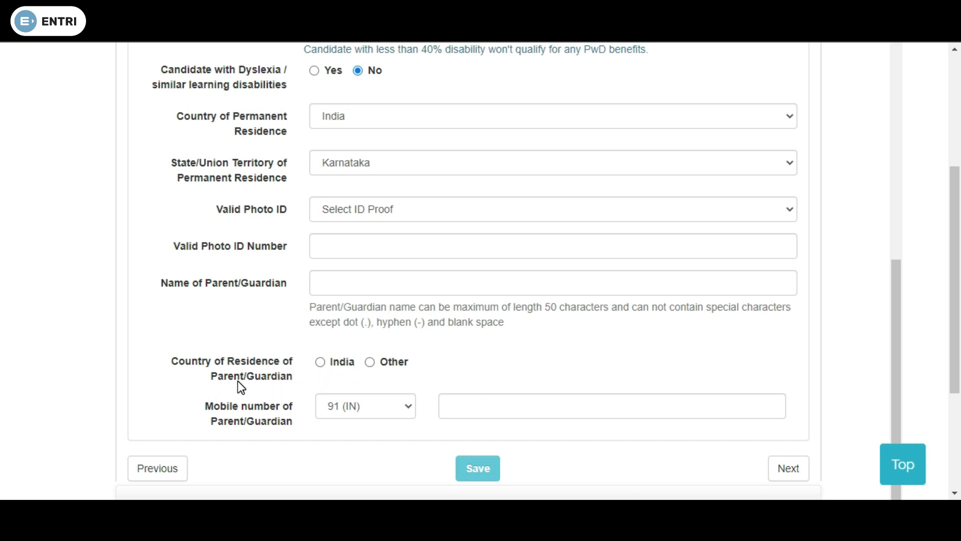
{"action": "left_click", "coordinate": [503, 414]}
{"action": "scroll", "coordinate": [323, 239], "scroll_direction": "up", "scroll_amount": 1}
{"action": "scroll", "coordinate": [323, 240], "scroll_direction": "up", "scroll_amount": 10}
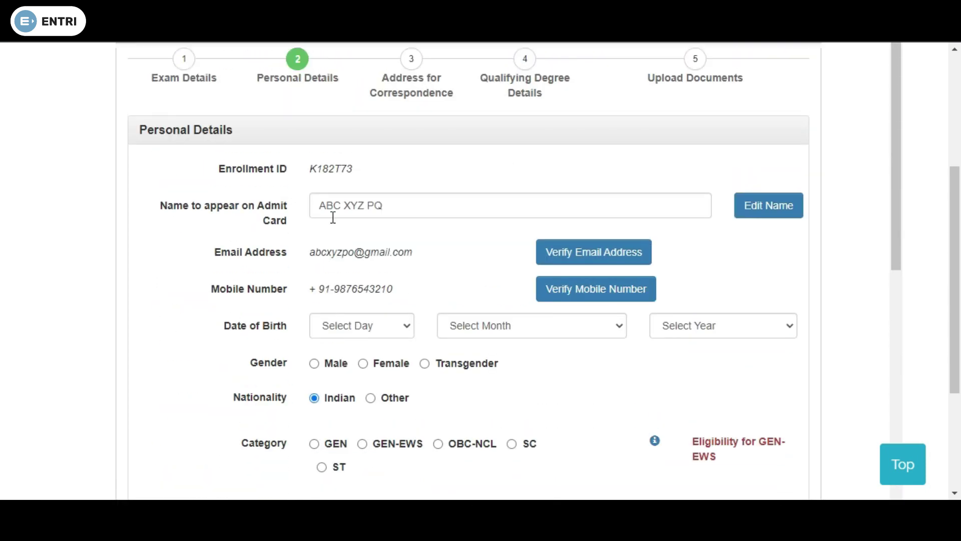
Look over the Address for Correspondence country, state and address fields without filling them, then move on
{"action": "left_click", "coordinate": [411, 61]}
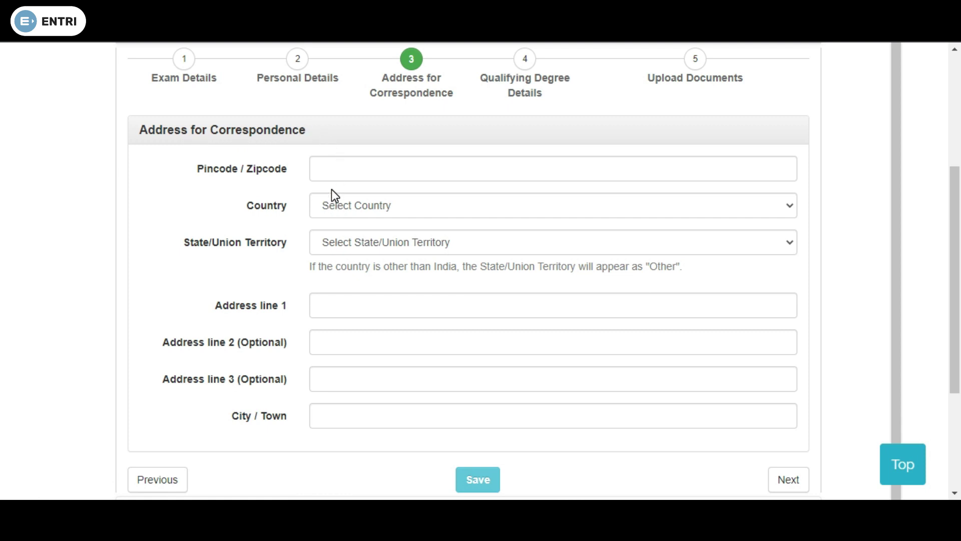
{"action": "left_click", "coordinate": [334, 213]}
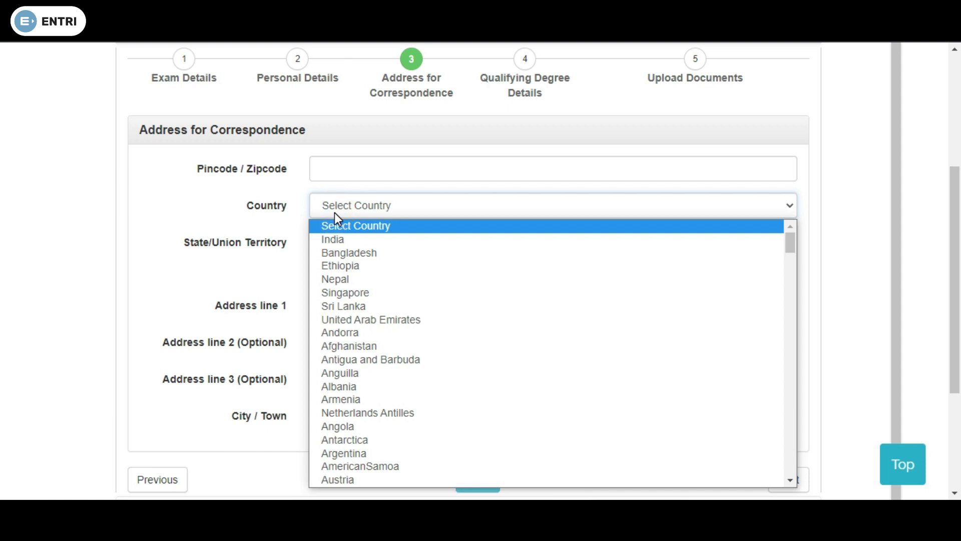
{"action": "left_click", "coordinate": [335, 211]}
{"action": "left_click", "coordinate": [336, 244]}
{"action": "left_click", "coordinate": [336, 245]}
{"action": "left_click", "coordinate": [339, 305]}
{"action": "left_click", "coordinate": [337, 345]}
{"action": "left_click", "coordinate": [341, 380]}
{"action": "left_click", "coordinate": [342, 422]}
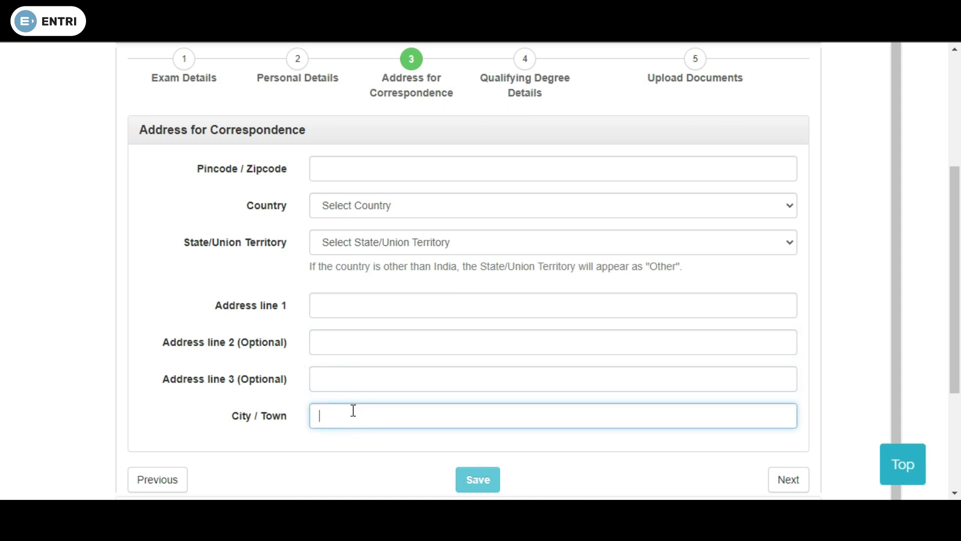
{"action": "left_click", "coordinate": [525, 60]}
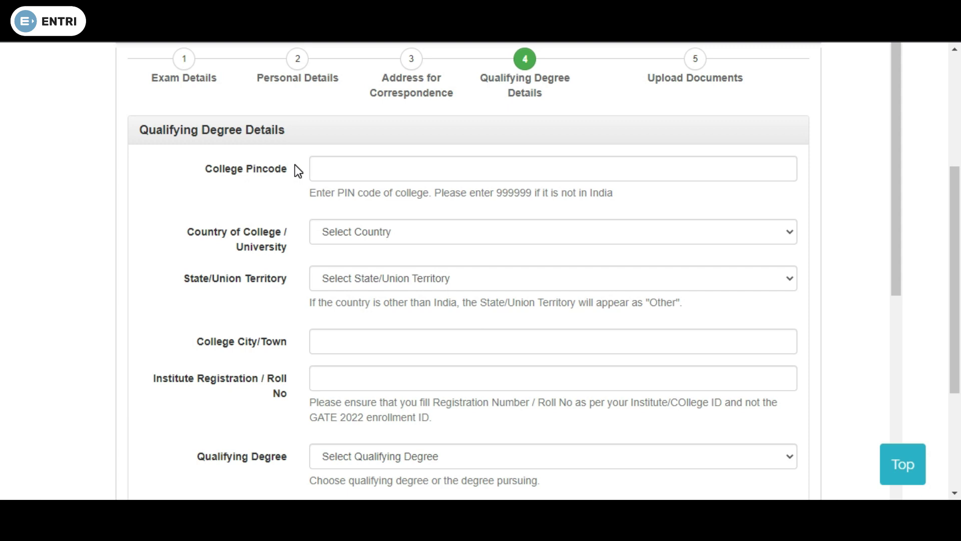
Check the blank College Pincode and Country fields, then show the Qualifying Degree options list
{"action": "left_click", "coordinate": [313, 174]}
{"action": "left_click", "coordinate": [327, 169]}
{"action": "left_click", "coordinate": [326, 169]}
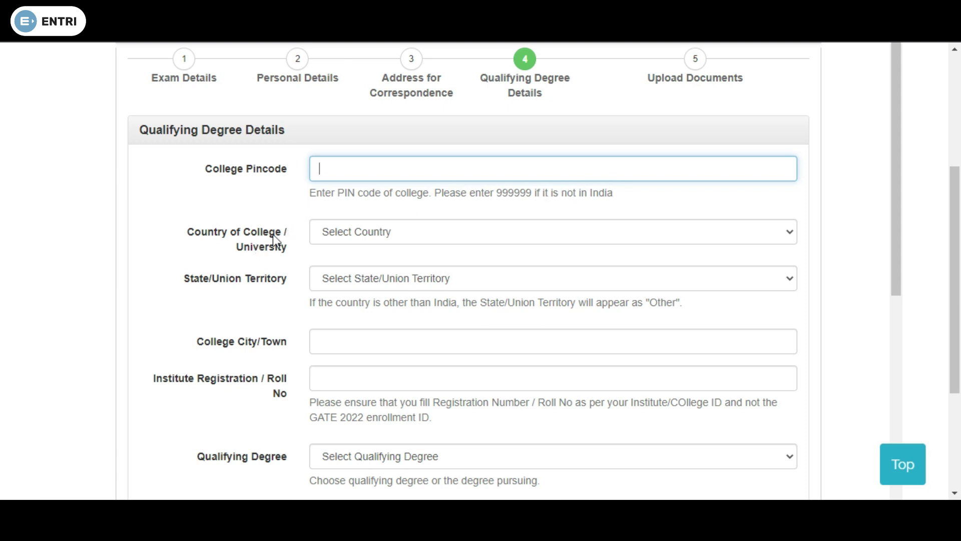
{"action": "left_click", "coordinate": [382, 233]}
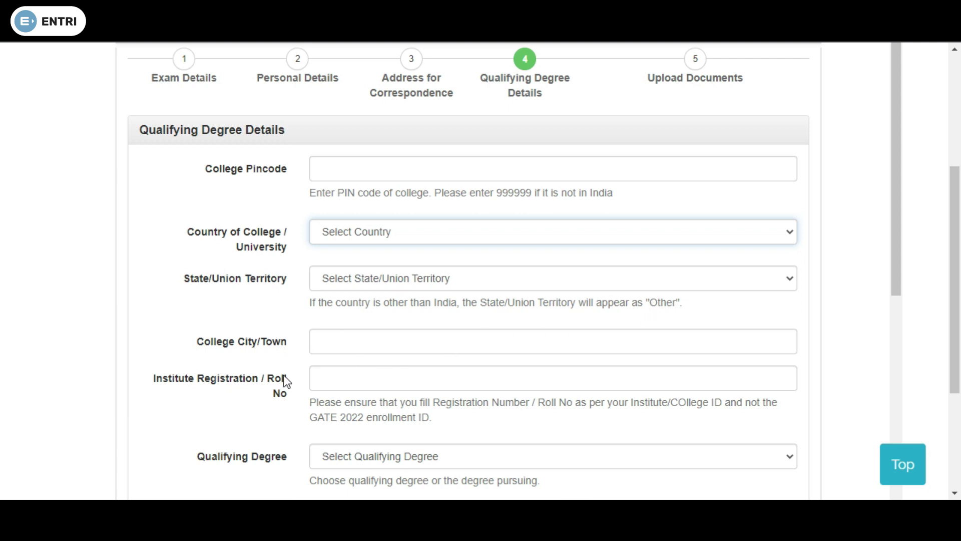
{"action": "scroll", "coordinate": [309, 377], "scroll_direction": "down", "scroll_amount": 2}
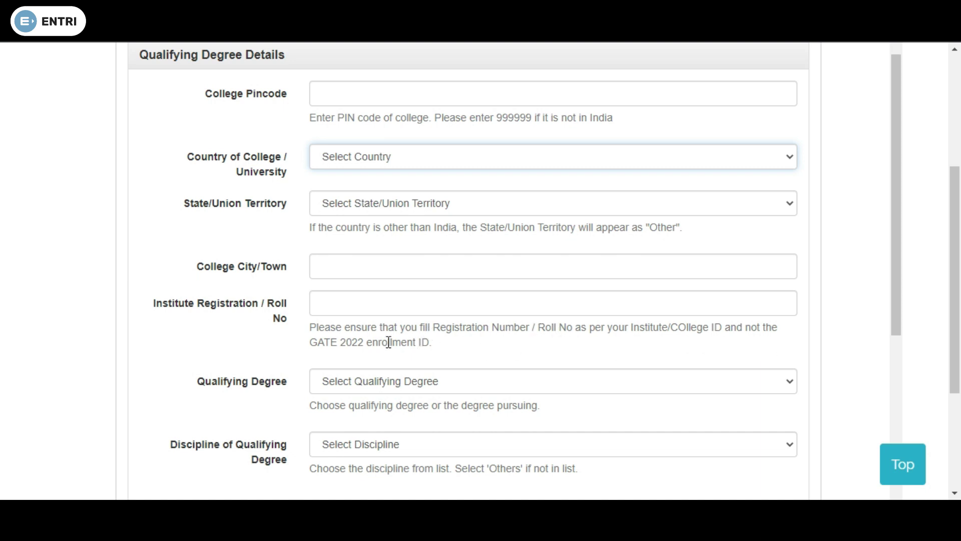
{"action": "left_click", "coordinate": [323, 383]}
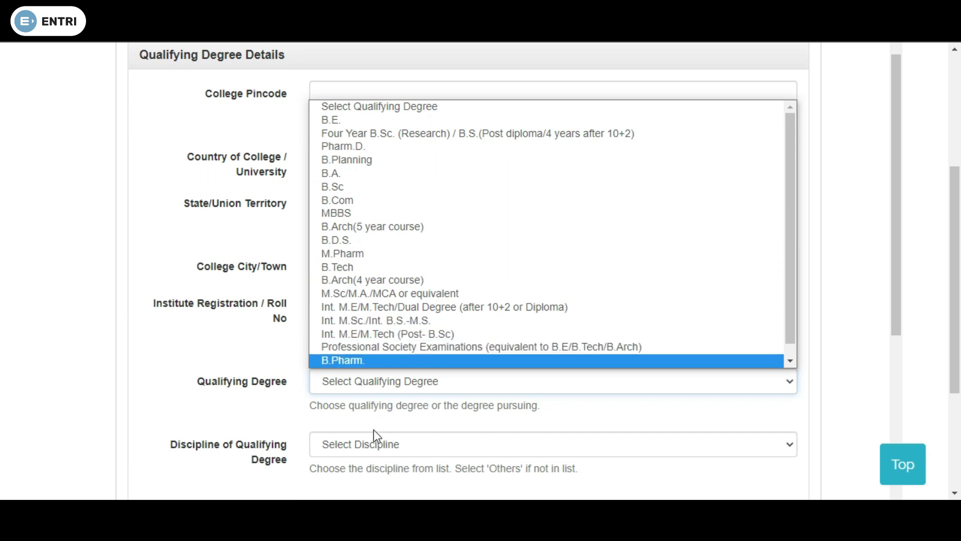
Browse the Discipline dropdown options without selecting one
{"action": "scroll", "coordinate": [338, 433], "scroll_direction": "down", "scroll_amount": 3}
{"action": "left_click", "coordinate": [354, 296]}
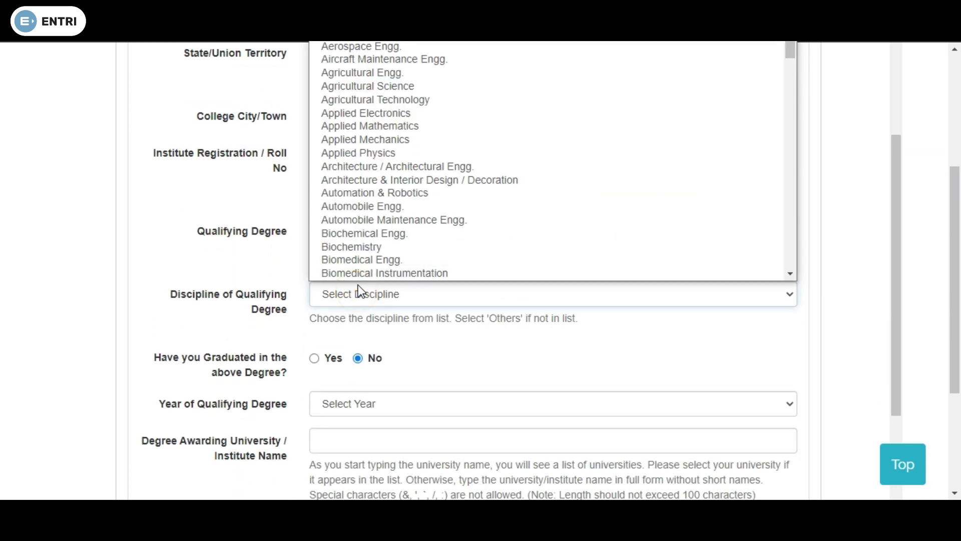
{"action": "scroll", "coordinate": [365, 188], "scroll_direction": "down", "scroll_amount": 1}
{"action": "scroll", "coordinate": [366, 125], "scroll_direction": "down", "scroll_amount": 20}
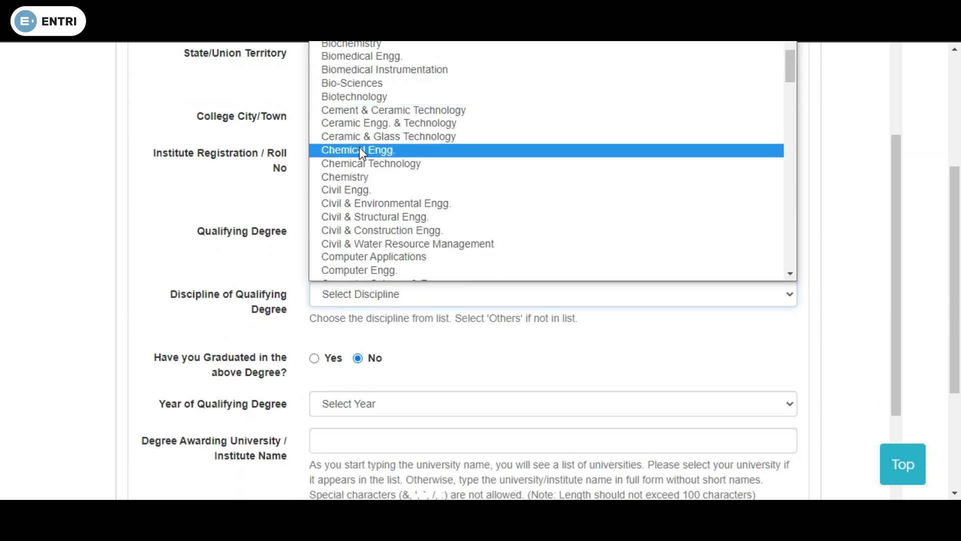
{"action": "scroll", "coordinate": [356, 171], "scroll_direction": "down", "scroll_amount": 15}
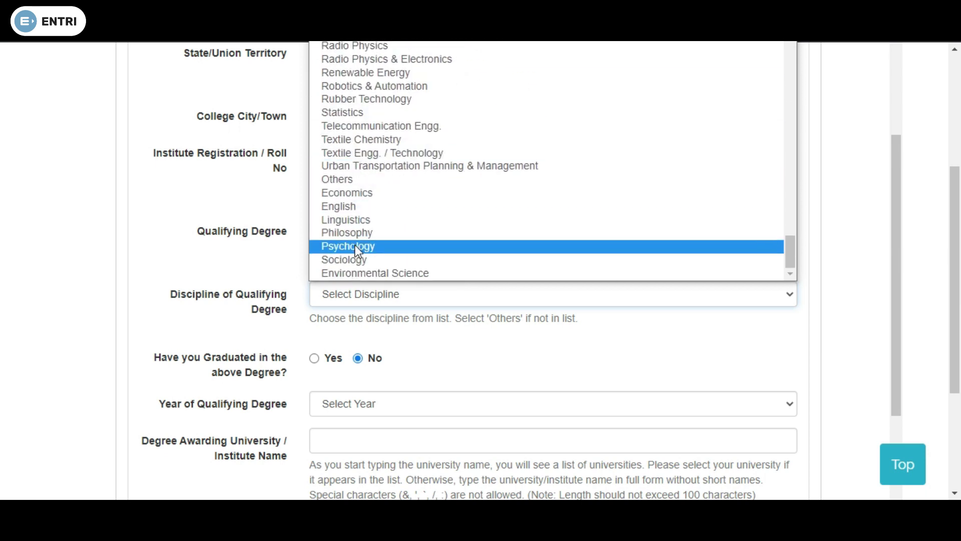
{"action": "scroll", "coordinate": [359, 258], "scroll_direction": "up", "scroll_amount": 8}
{"action": "scroll", "coordinate": [364, 251], "scroll_direction": "up", "scroll_amount": 20}
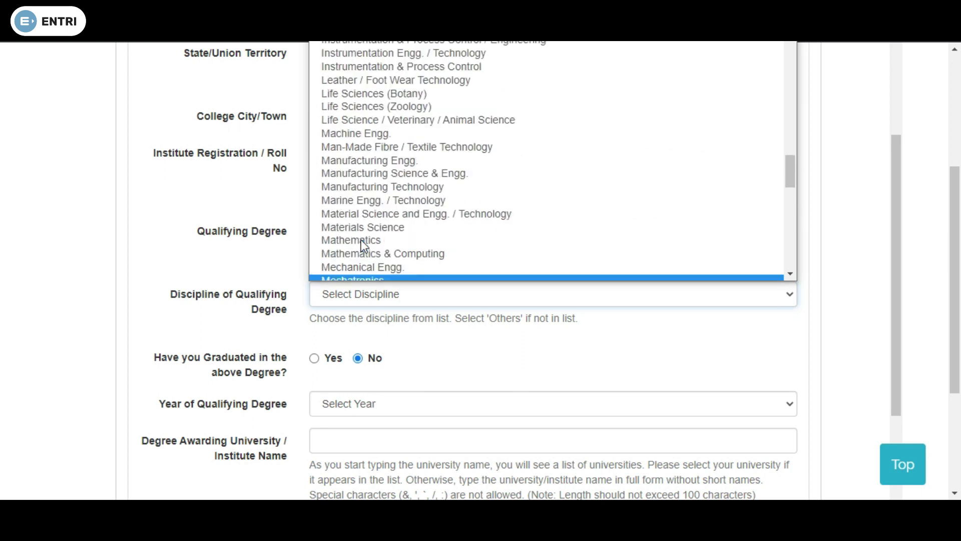
Set Graduated to Yes then back to No, and go to step 5 Upload Documents
{"action": "left_click", "coordinate": [315, 358]}
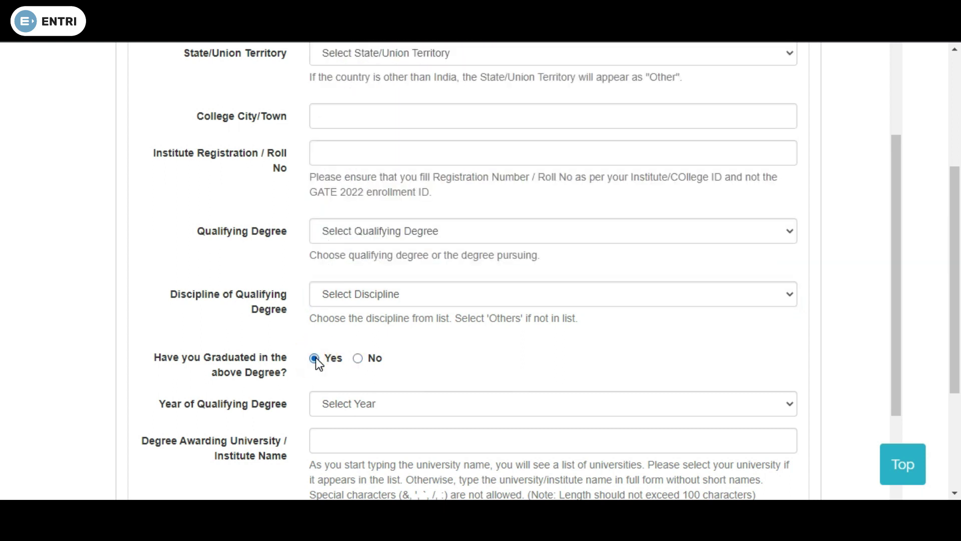
{"action": "scroll", "coordinate": [430, 373], "scroll_direction": "down", "scroll_amount": 2}
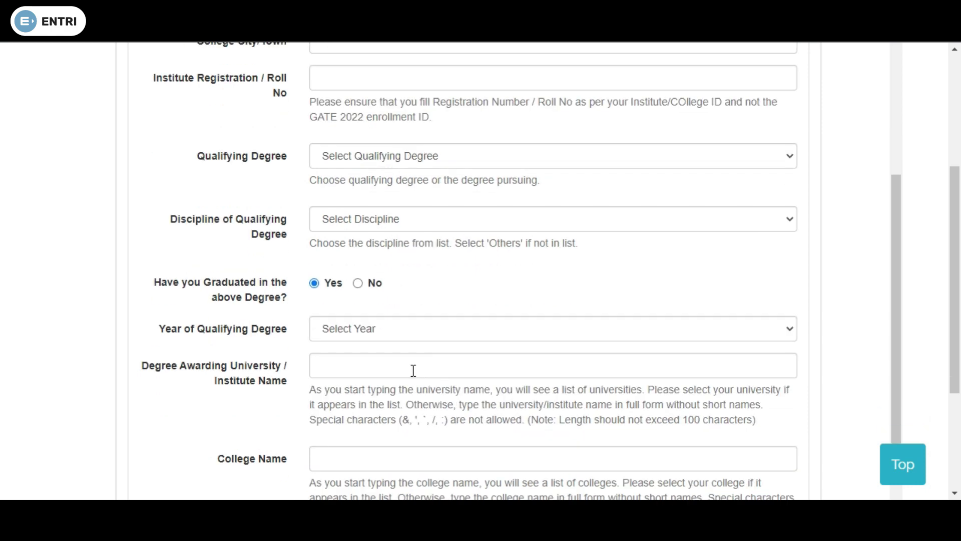
{"action": "scroll", "coordinate": [421, 371], "scroll_direction": "down", "scroll_amount": 2}
{"action": "left_click", "coordinate": [359, 174]}
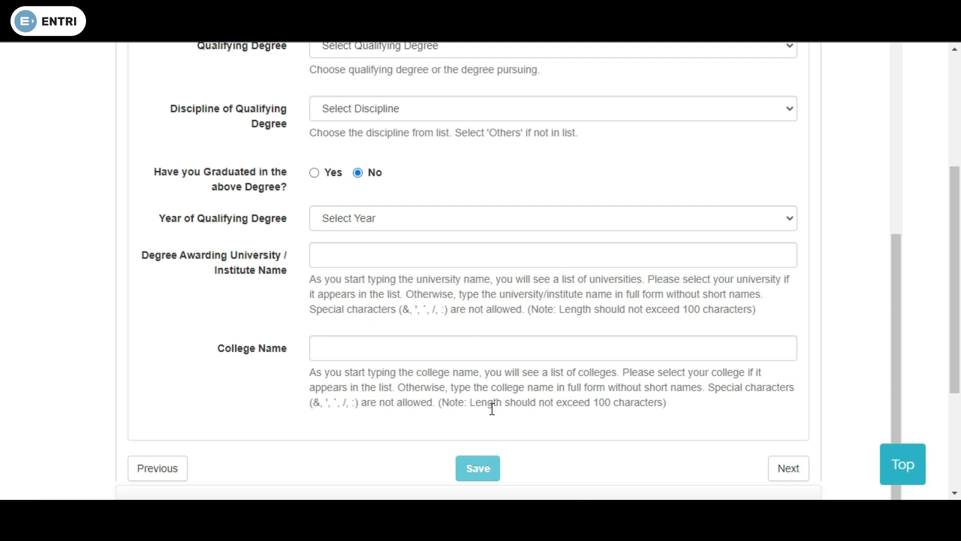
{"action": "scroll", "coordinate": [685, 397], "scroll_direction": "up", "scroll_amount": 12}
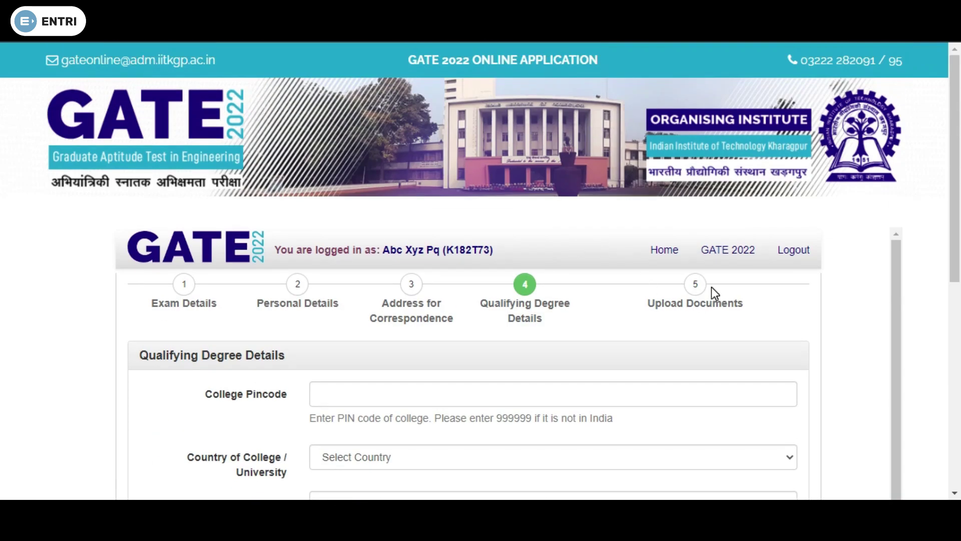
{"action": "left_click", "coordinate": [711, 288]}
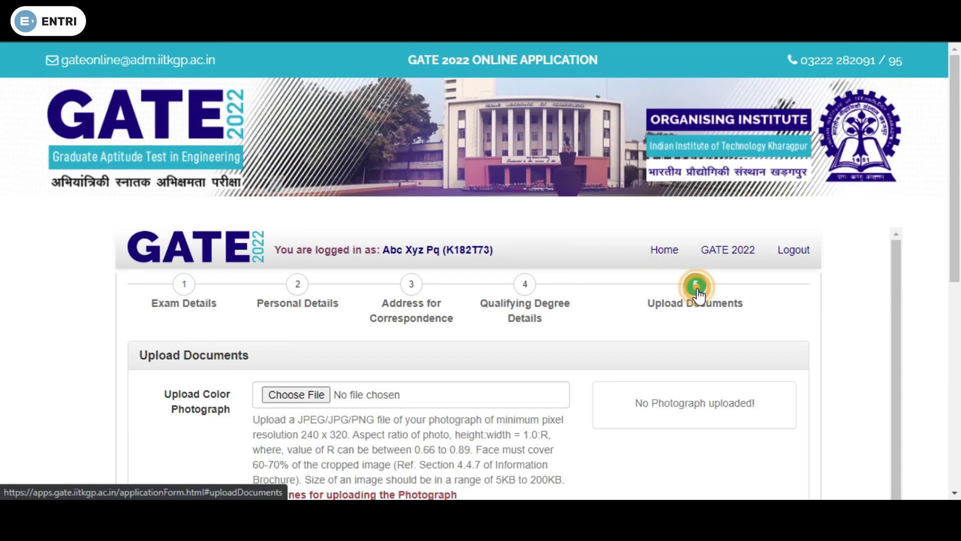
{"action": "scroll", "coordinate": [537, 342], "scroll_direction": "down", "scroll_amount": 3}
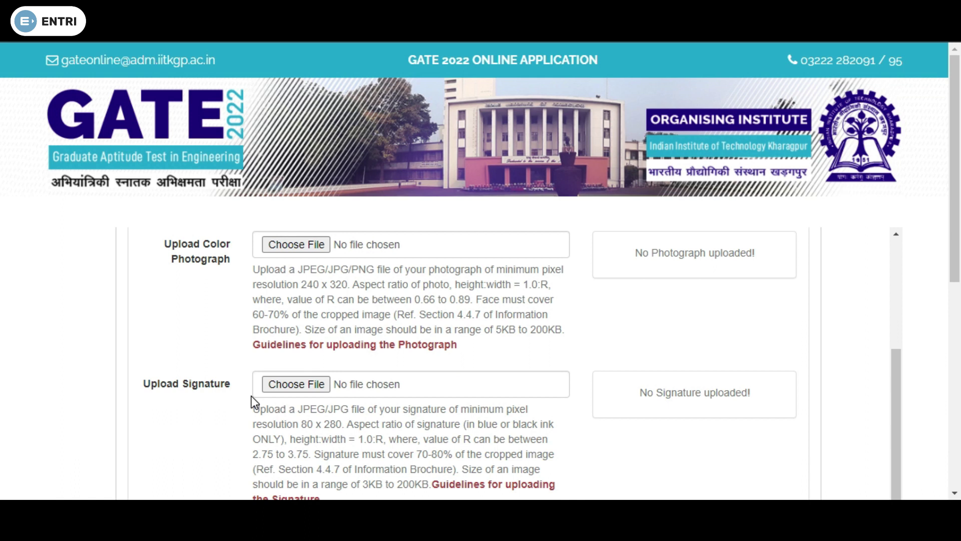
{"action": "scroll", "coordinate": [266, 395], "scroll_direction": "down", "scroll_amount": 3}
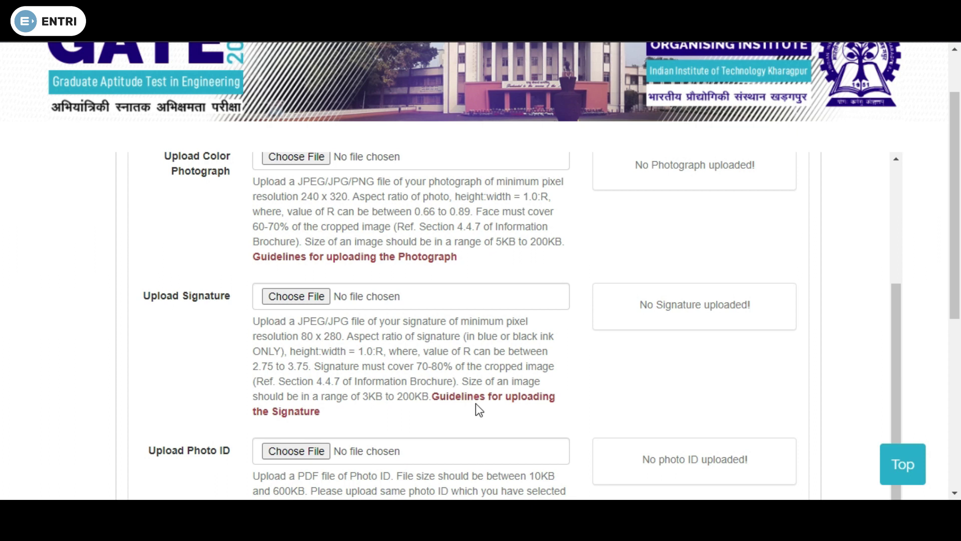
{"action": "scroll", "coordinate": [479, 408], "scroll_direction": "down", "scroll_amount": 3}
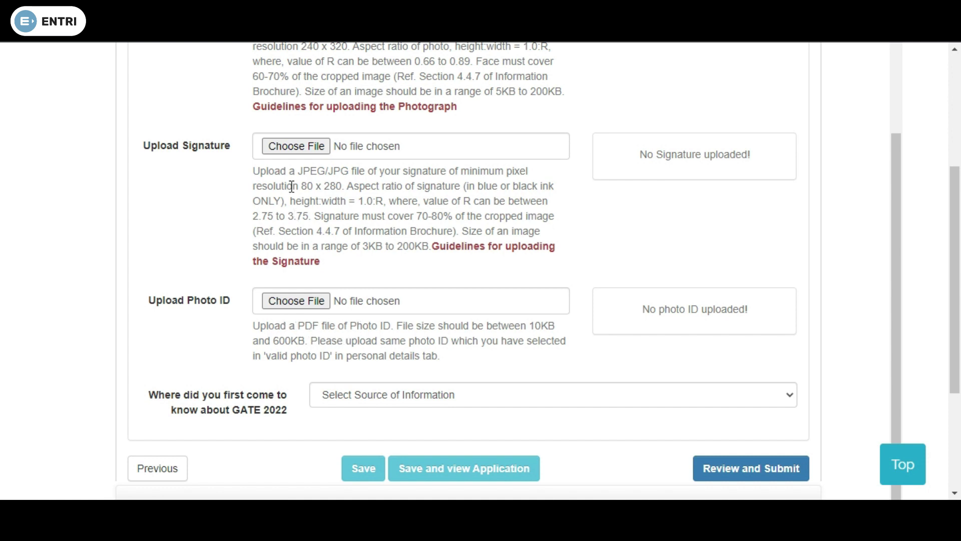
{"action": "scroll", "coordinate": [314, 170], "scroll_direction": "up", "scroll_amount": 2}
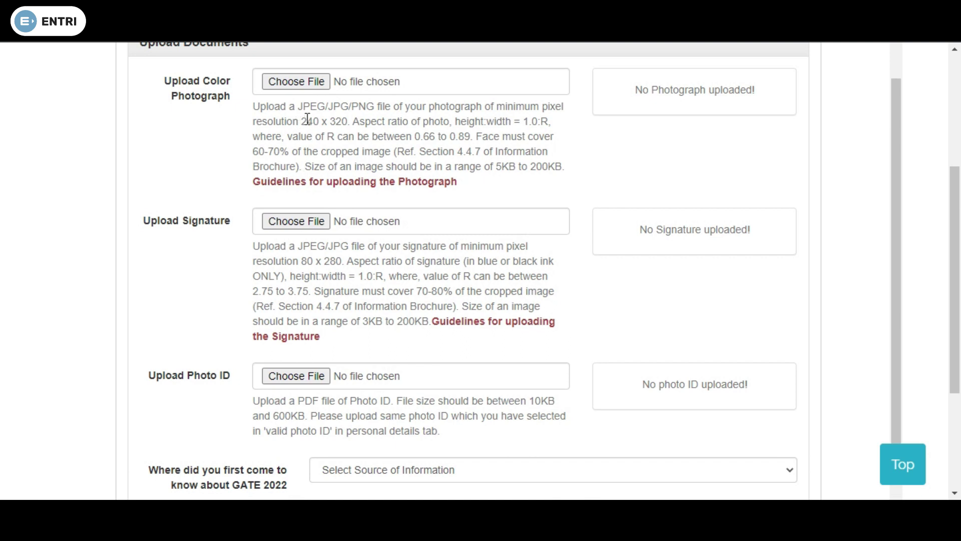
{"action": "scroll", "coordinate": [353, 347], "scroll_direction": "down", "scroll_amount": 2}
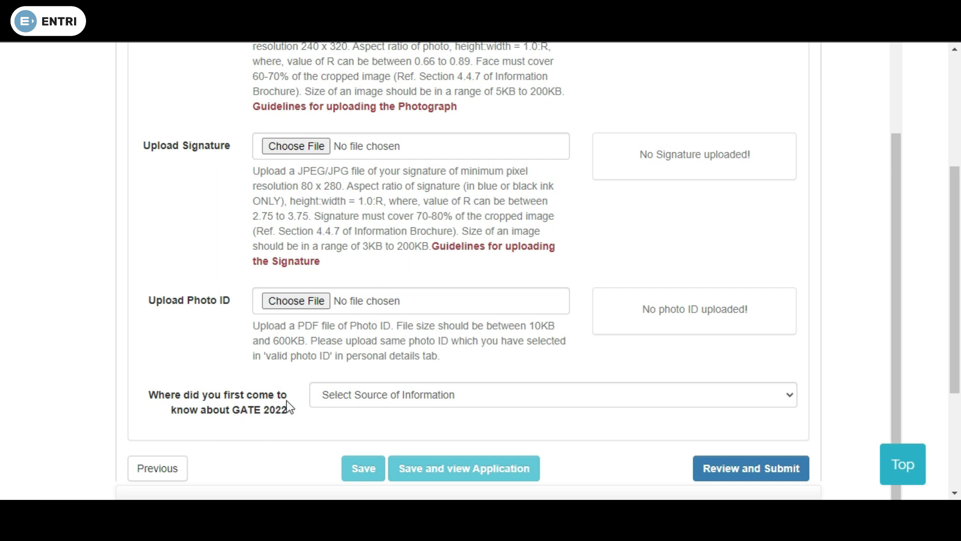
Review the Source of Information options without choosing one, then return to the portal Home page
{"action": "left_click", "coordinate": [355, 396]}
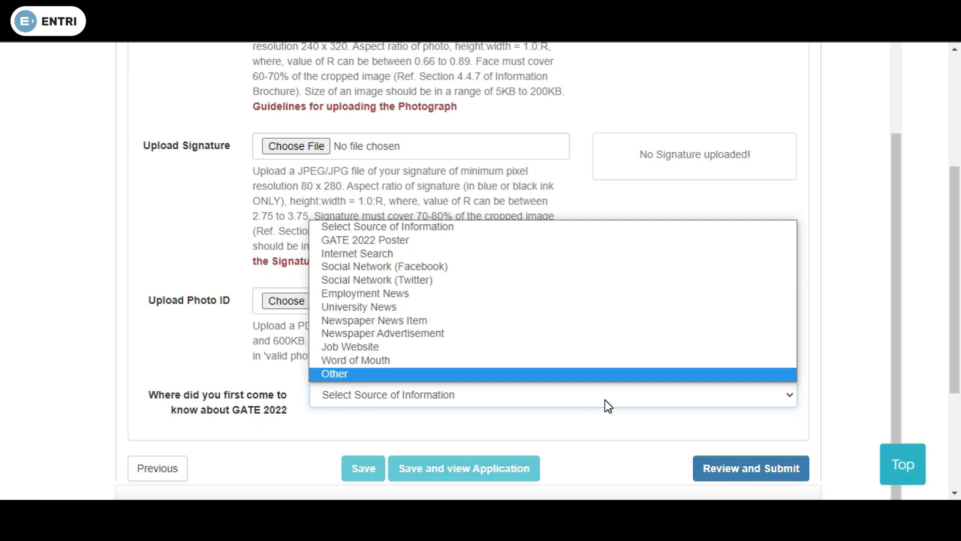
{"action": "scroll", "coordinate": [587, 400], "scroll_direction": "up", "scroll_amount": 8}
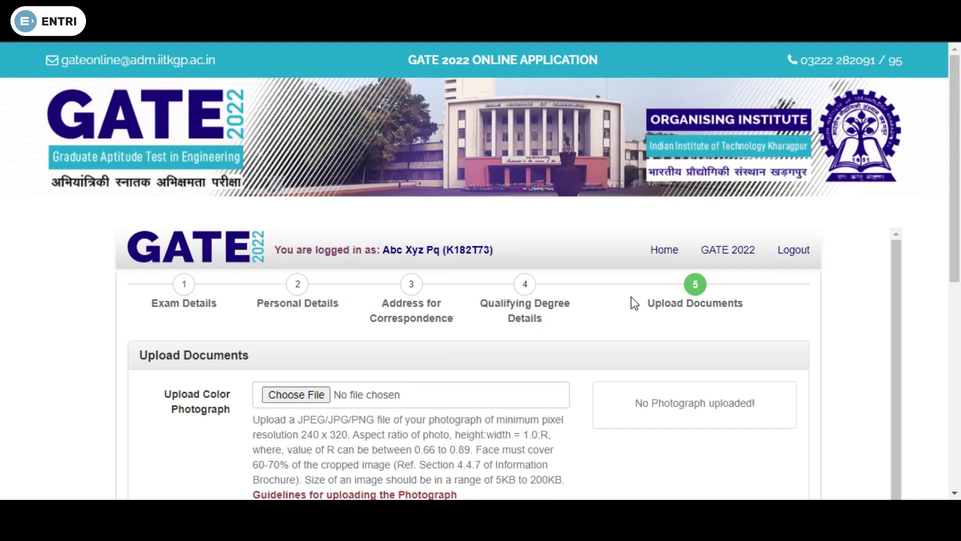
{"action": "scroll", "coordinate": [721, 315], "scroll_direction": "down", "scroll_amount": 10}
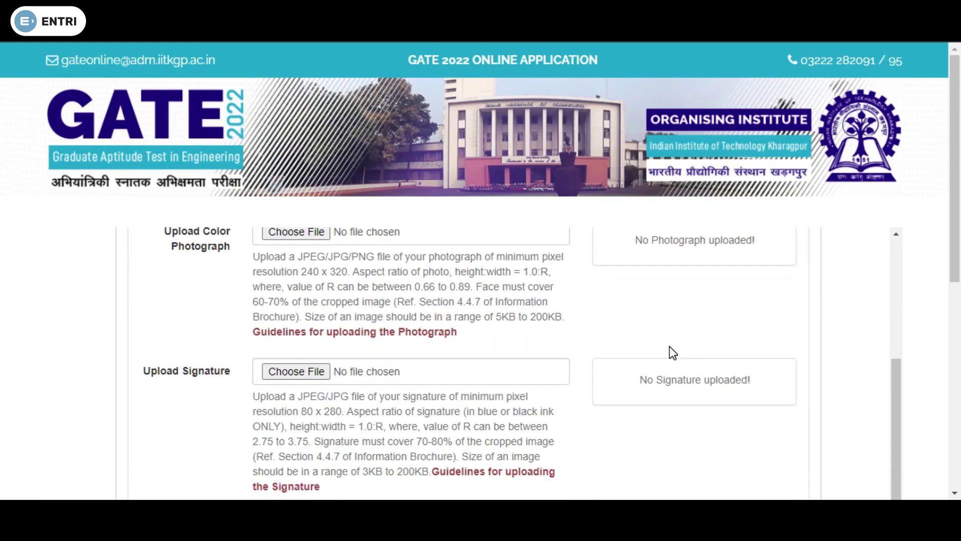
{"action": "scroll", "coordinate": [669, 359], "scroll_direction": "down", "scroll_amount": 1}
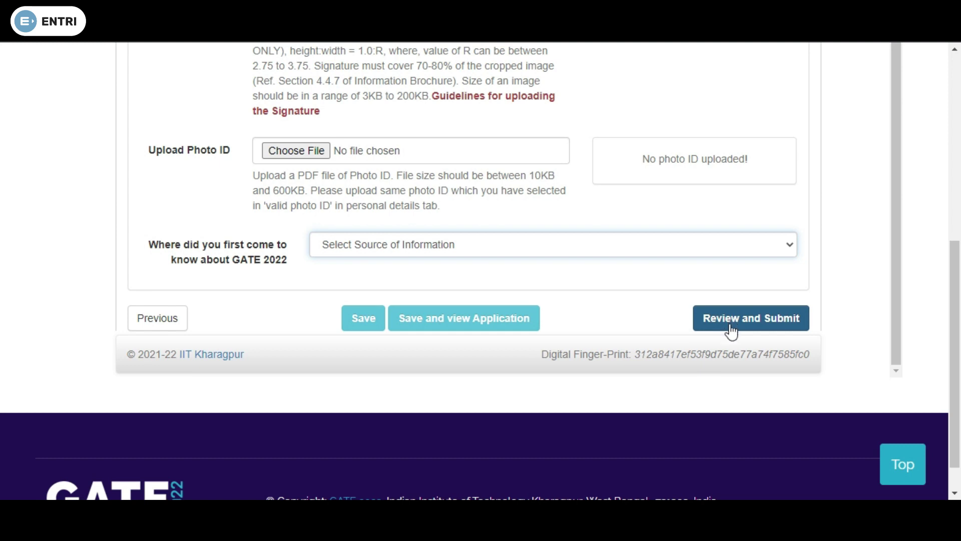
{"action": "scroll", "coordinate": [539, 277], "scroll_direction": "up", "scroll_amount": 3}
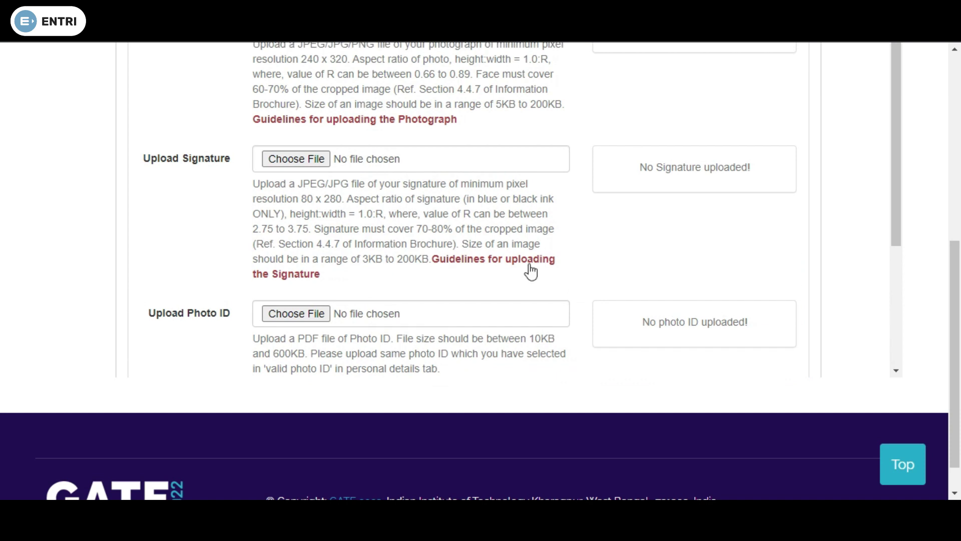
{"action": "scroll", "coordinate": [540, 256], "scroll_direction": "up", "scroll_amount": 10}
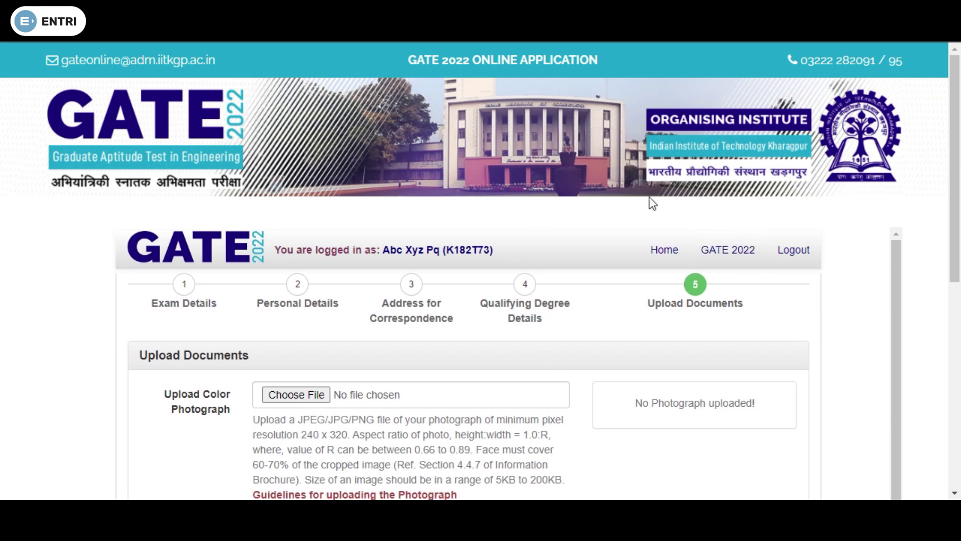
{"action": "left_click", "coordinate": [667, 253]}
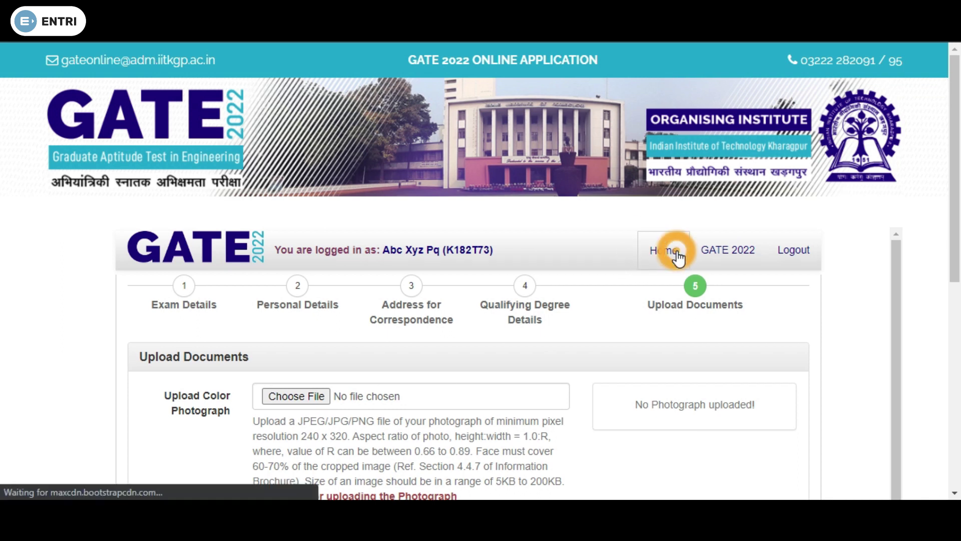